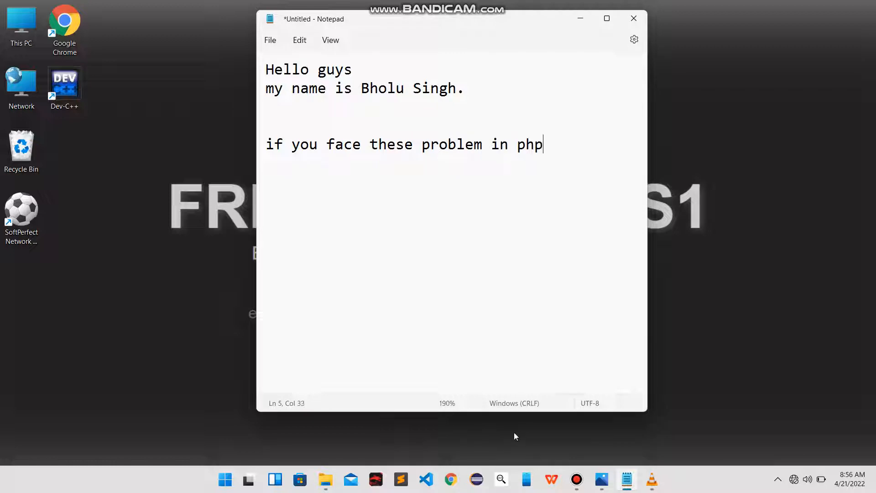
Check the phpMyAdmin error screenshot in Photos and add the line "problem: table does not exist in engine" to the Notepad note
click(603, 479)
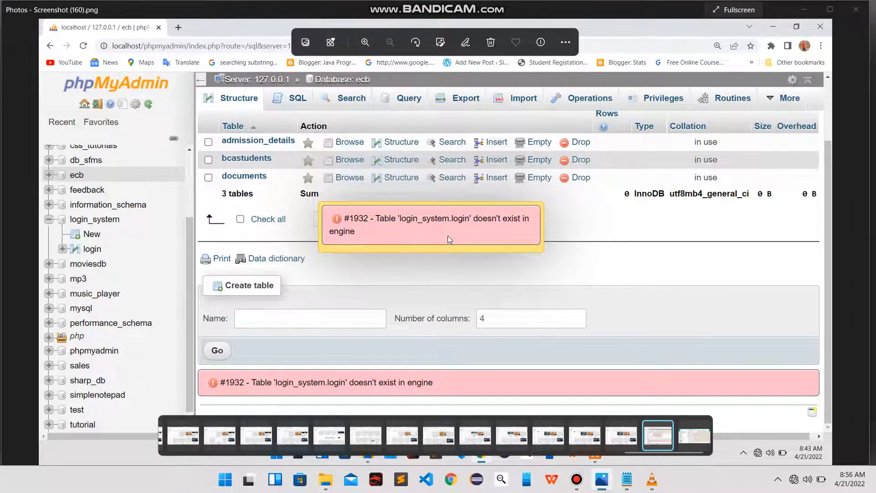
key(alt+Tab)
key(Return)
key(Return)
key(Return)
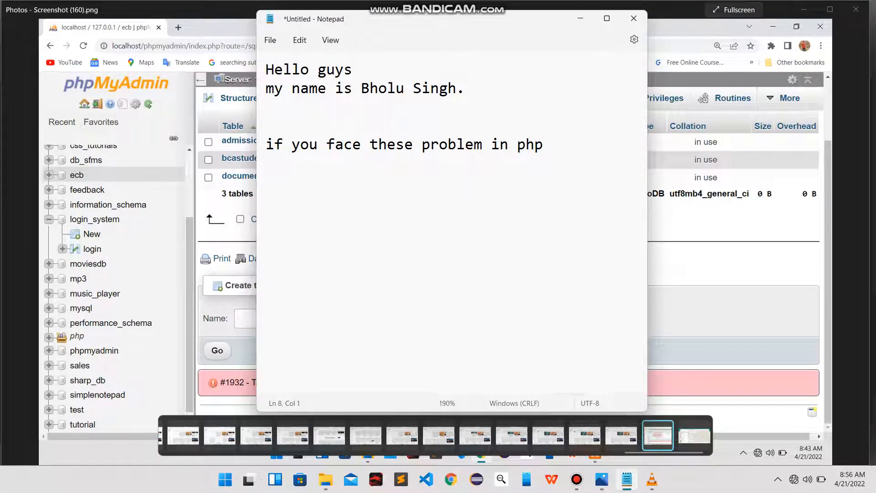
text(problem)
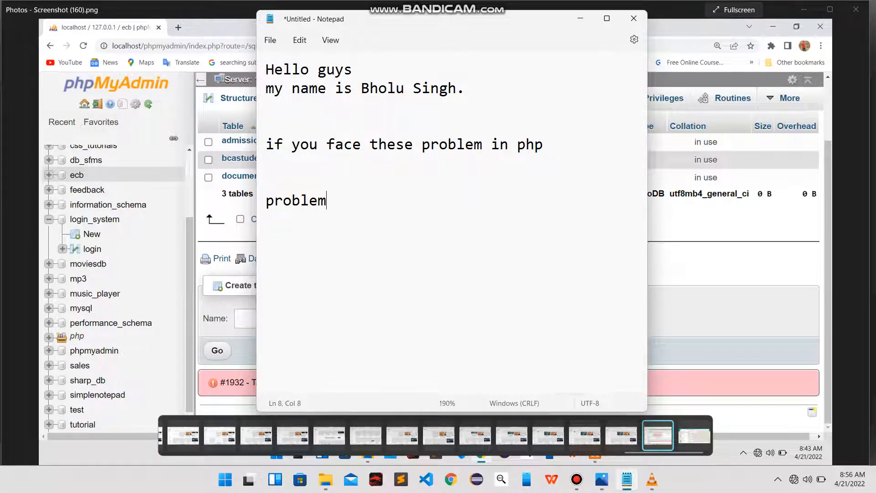
text(: tablen)
key(BackSpace)
text(do)
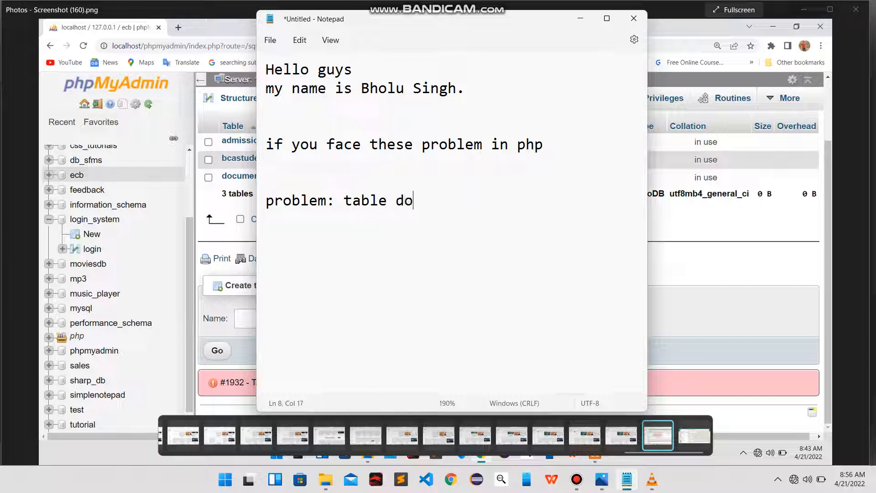
text(es not exist )
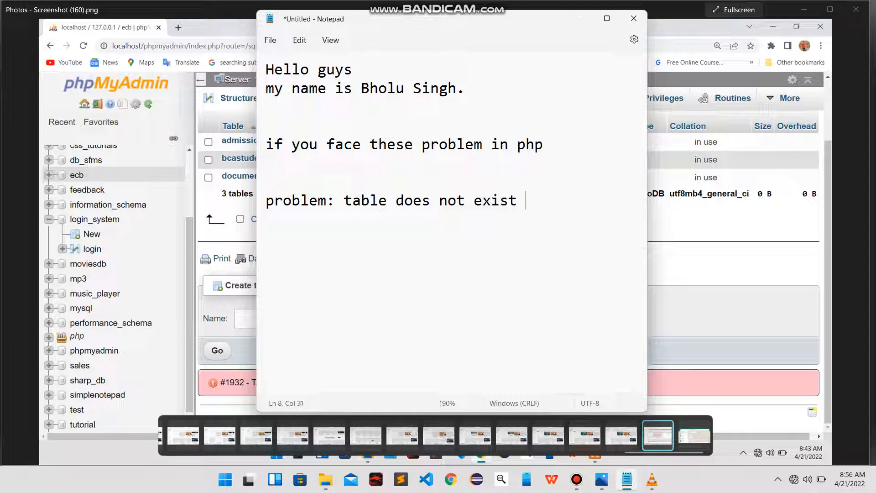
text(in engine)
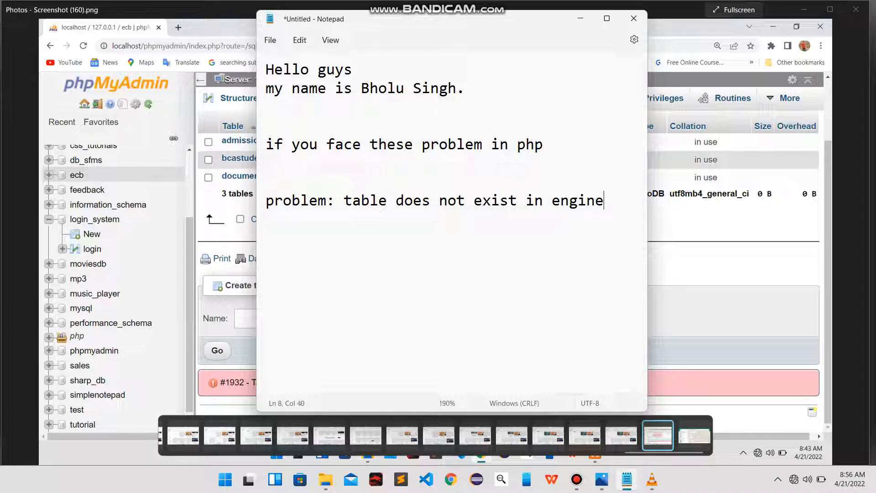
Look up the error code in the screenshot and append "- 1932" to the problem line in Notepad
text(-)
key(alt+Tab)
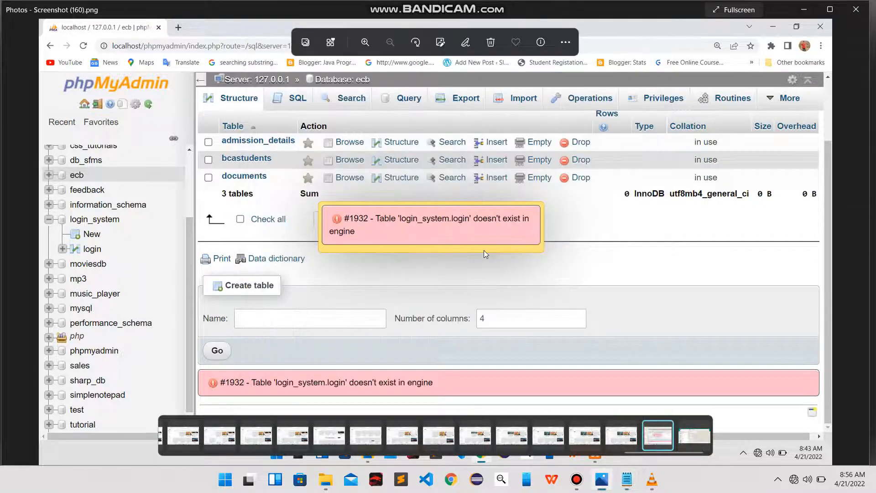
key(alt+Tab)
text(19)
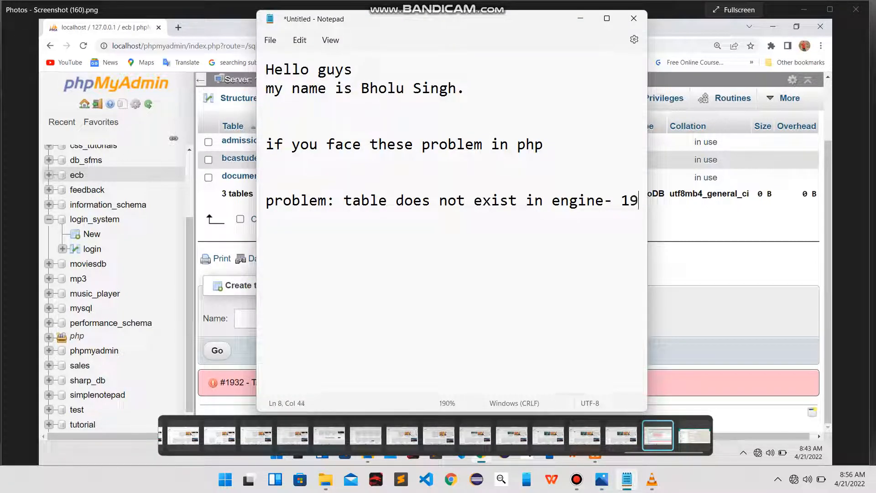
text(32)
key(shift+Up)
key(shift+Up)
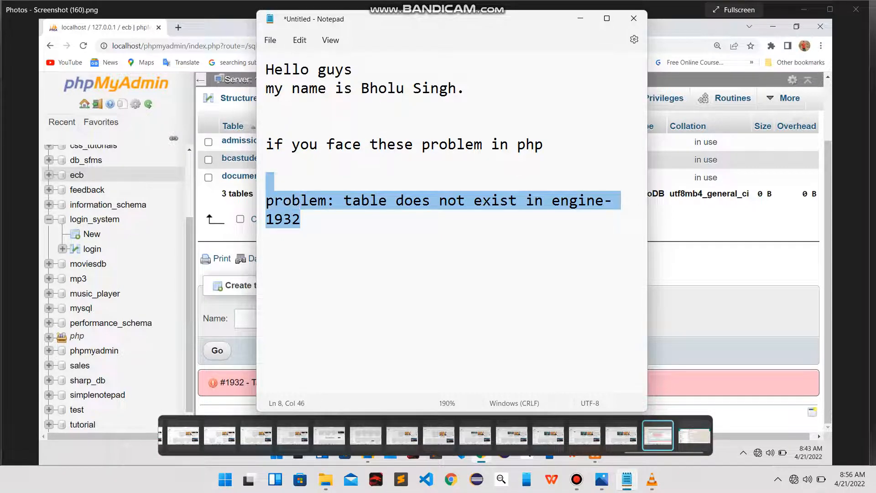
click(267, 219)
Add the lines "then" and "solution is here:" below the problem description, separated by blank lines
key(End)
key(Return)
key(Return)
key(Return)
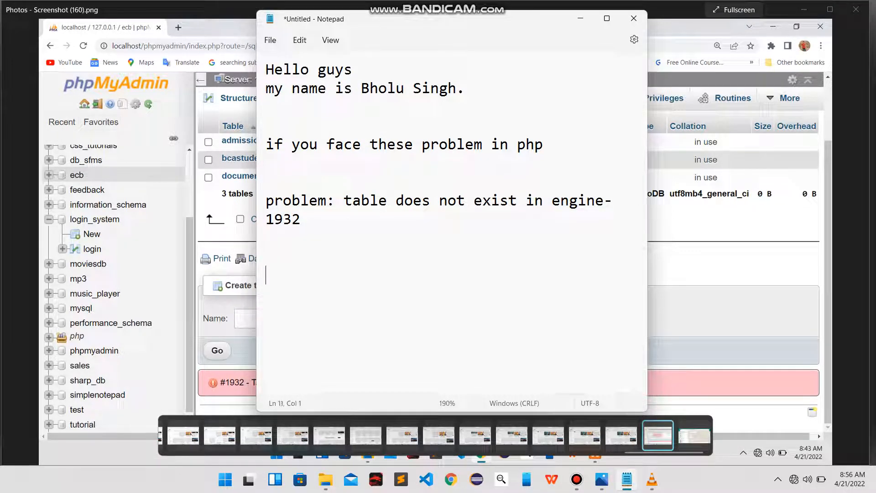
text(then)
key(Return)
key(Return)
text(solution:)
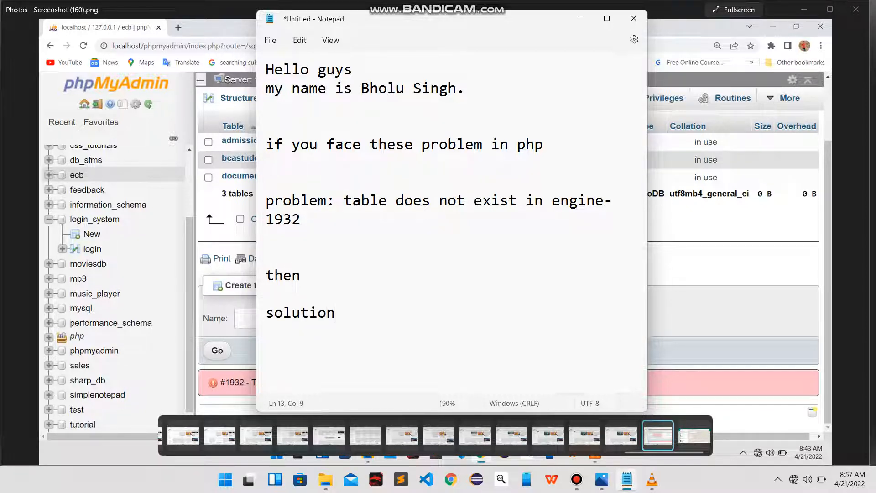
key(Return)
text(is here)
Add the line "follow these steps to solve this issue..." below the solution heading, followed by blank lines
key(Return)
key(Return)
text(fo)
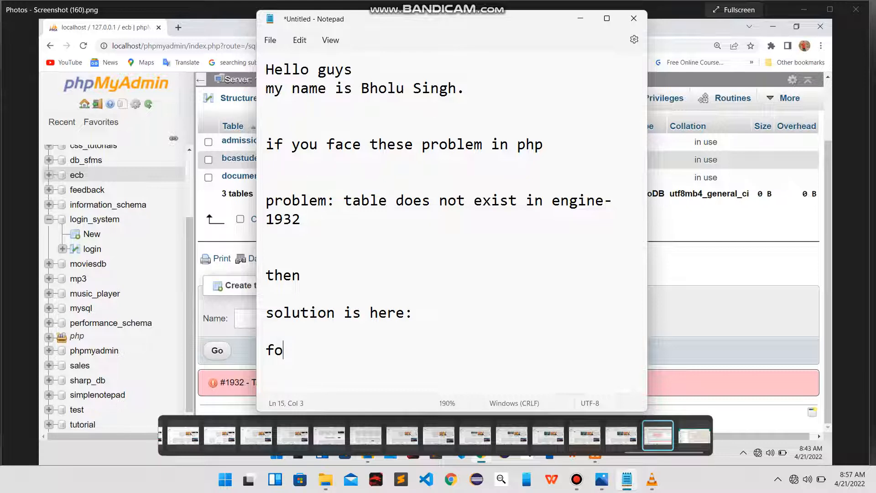
text(llow th)
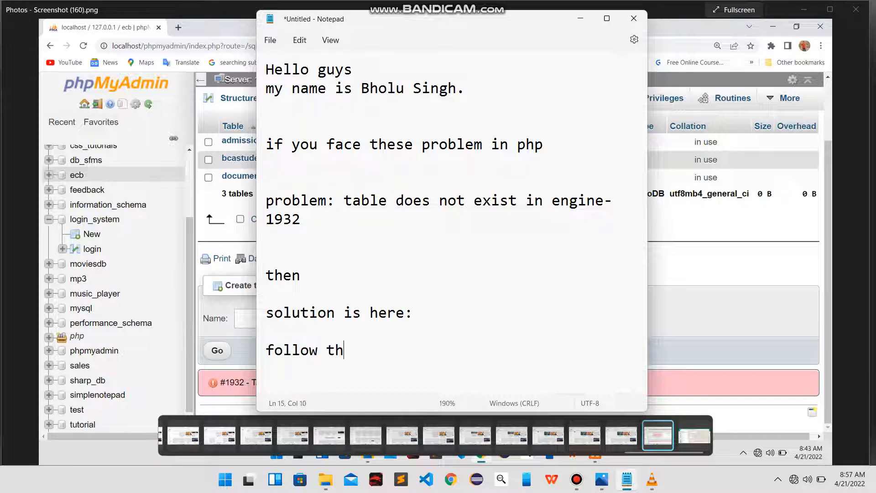
text(ese steps f)
key(BackSpace)
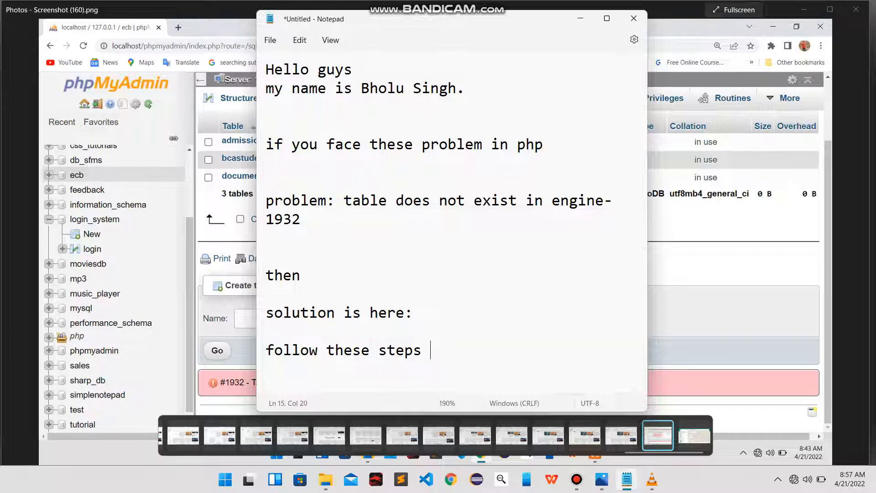
text(to solve )
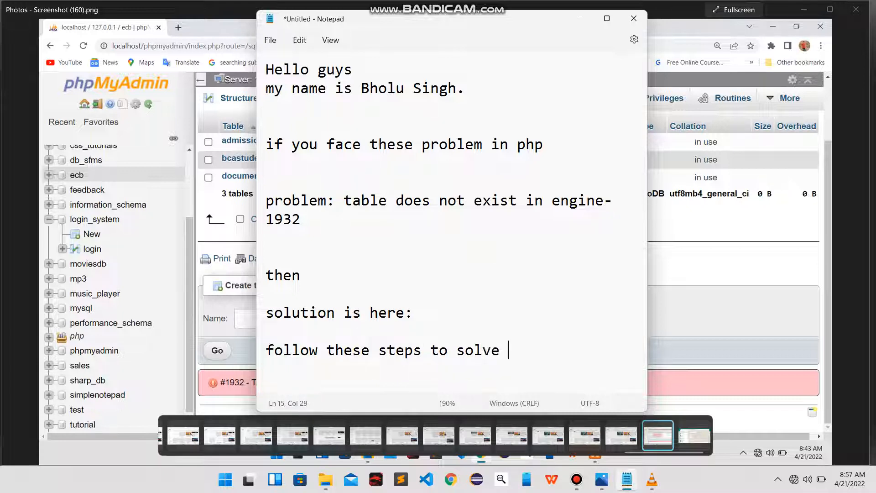
text(this issue...)
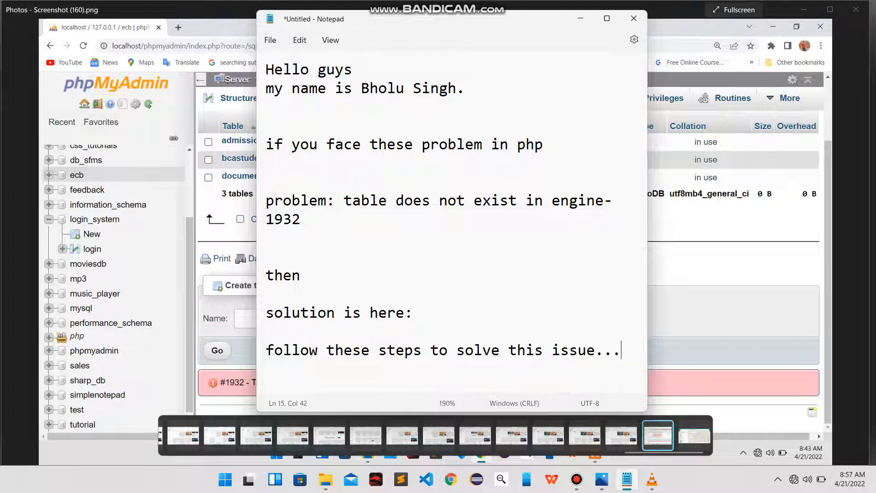
key(Return)
key(Return)
key(Return)
key(Return)
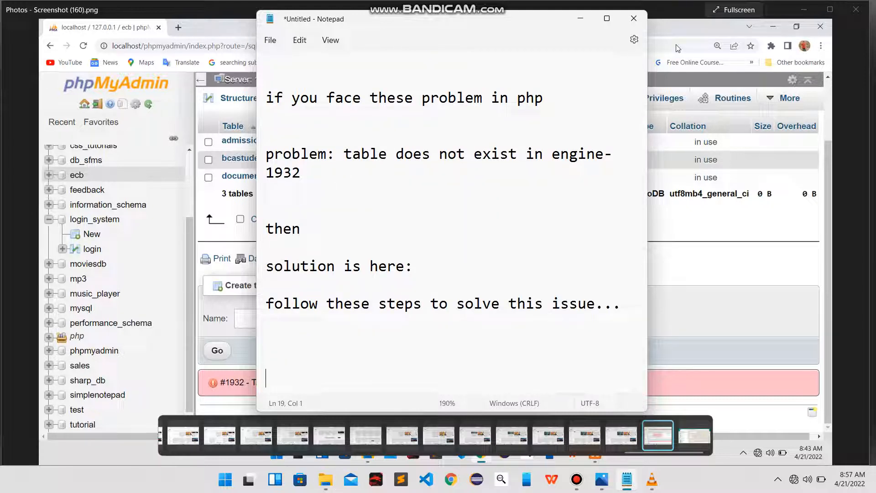
Open the New Volume (D:) drive in File Explorer
key(super+e)
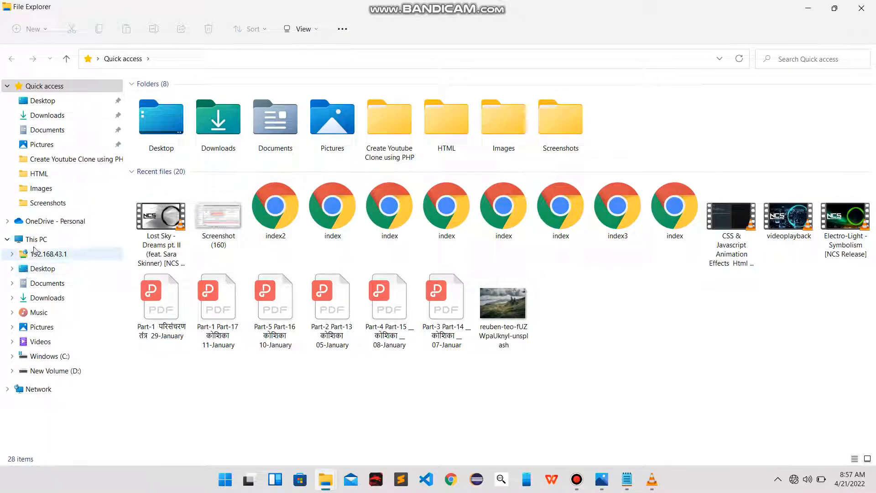
click(36, 240)
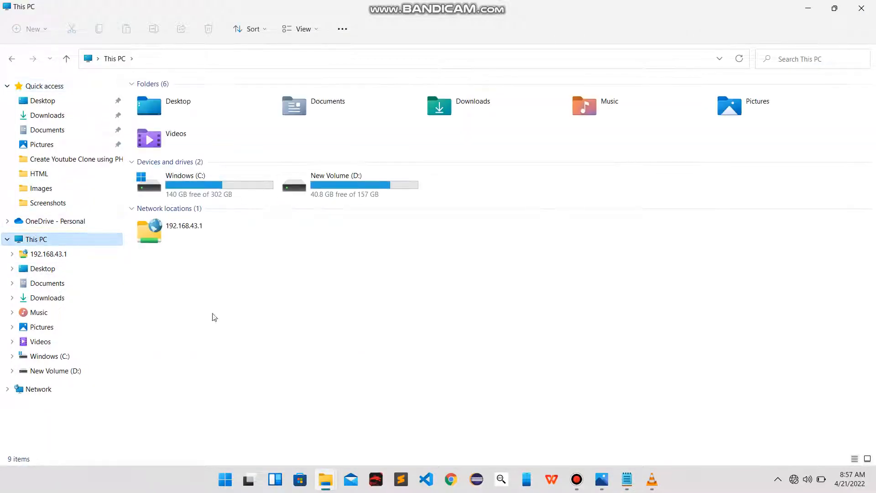
double_click(323, 189)
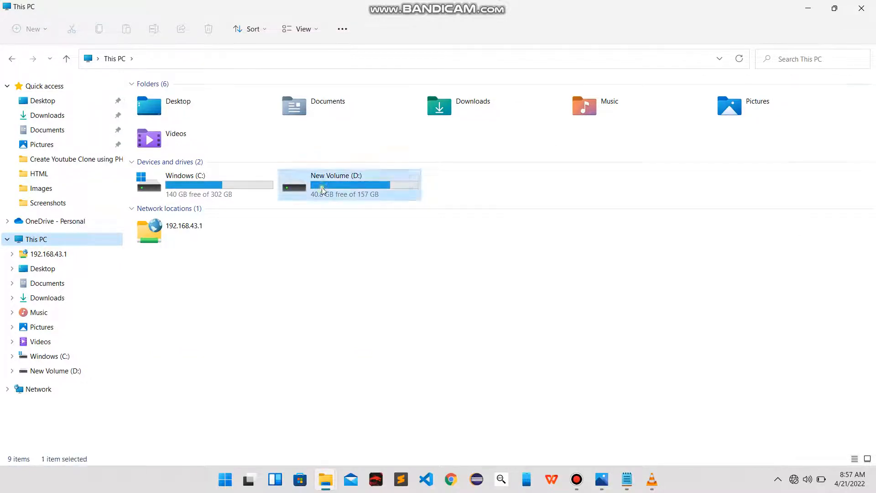
Switch to Notepad and add the instruction "open your xampp folder first..." at the end of the note
key(alt+Tab)
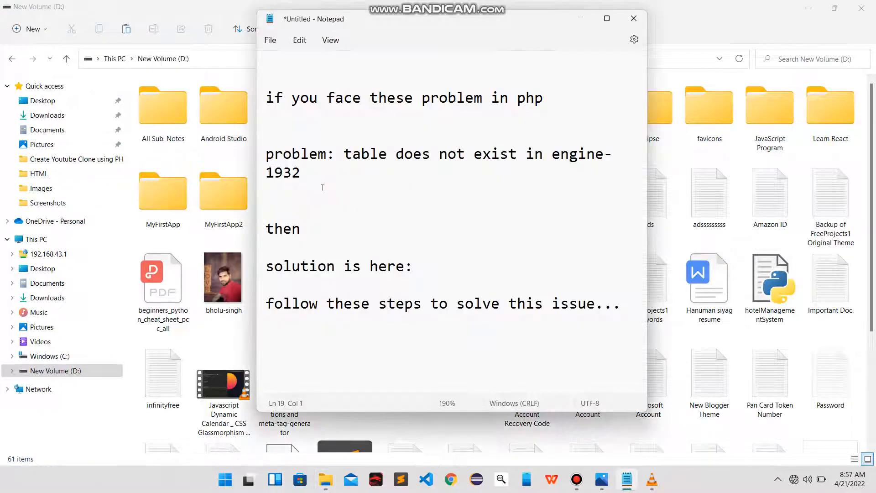
text(open  your xampp)
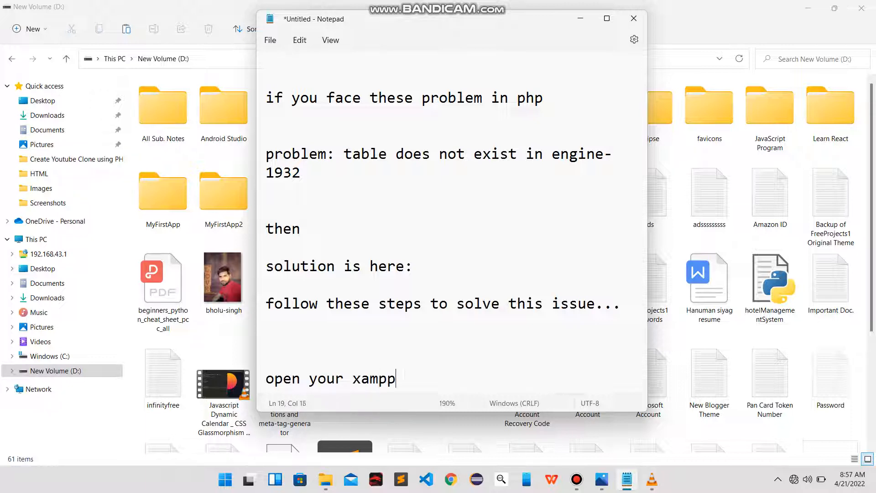
text( folder first...)
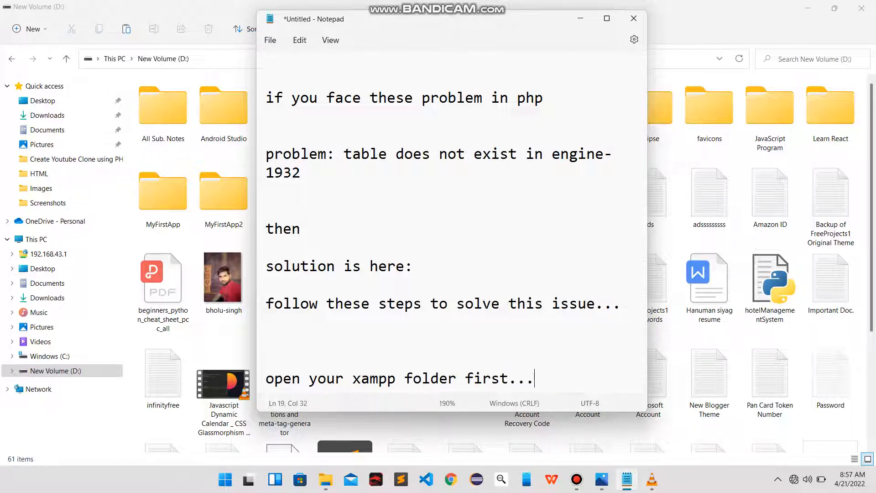
In File Explorer, go to the mysql folder inside xampp and select its data folder
click(45, 19)
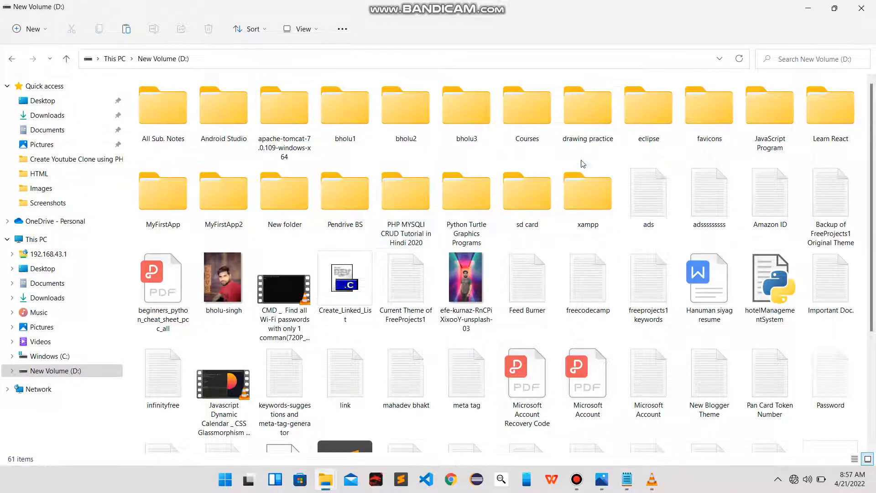
double_click(588, 192)
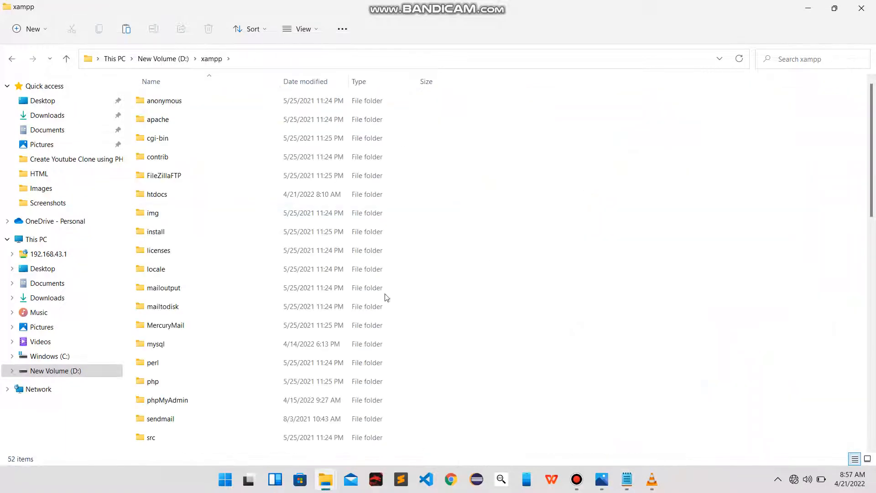
scroll(414, 265, down, 2)
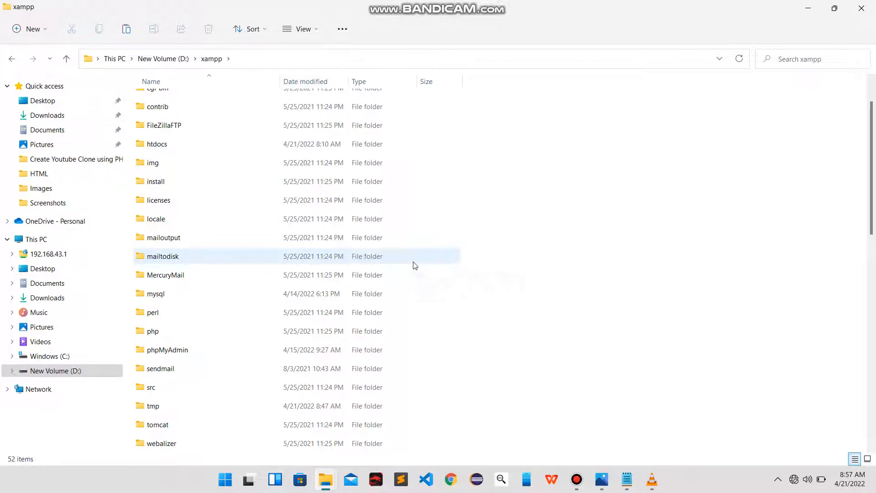
double_click(186, 299)
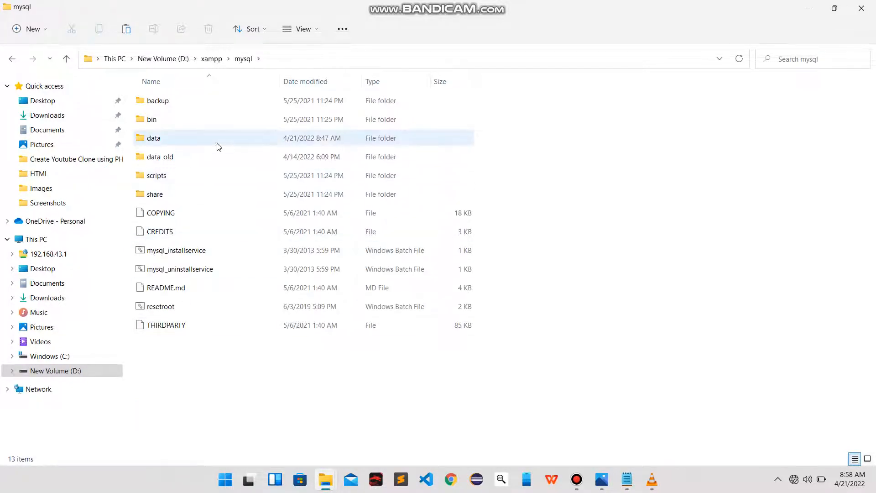
click(176, 138)
In Notepad, number the xampp folder instruction as "1." and start a new line below it
key(alt+Tab)
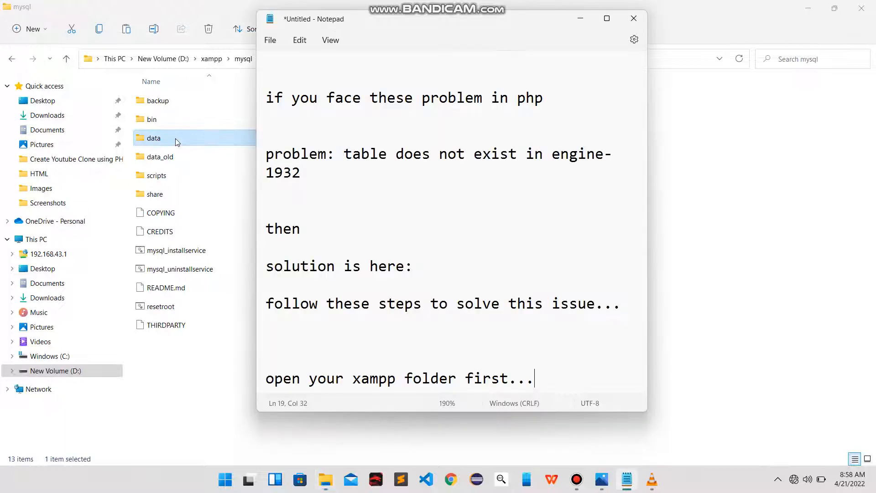
key(Home)
text(1.)
key(End)
key(Return)
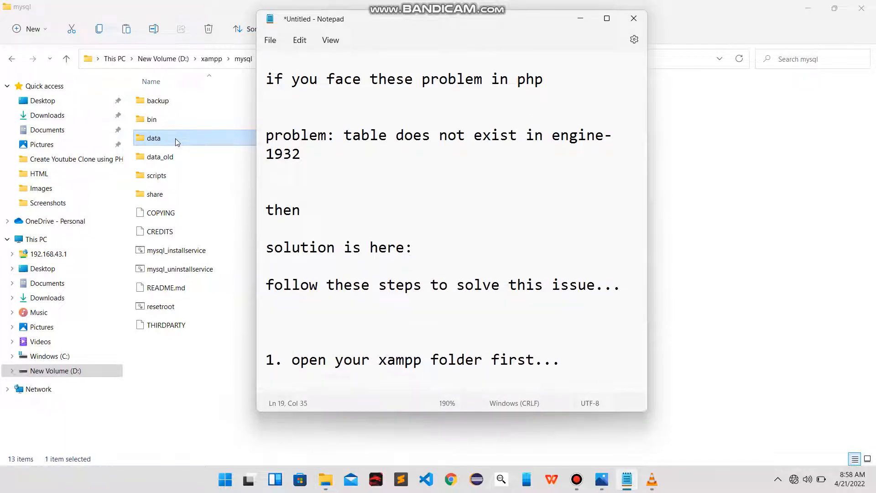
Write the second instruction as "2. now rename data folder to old_data folder name."
text(2. noe)
key(BackSpace)
text(w rename)
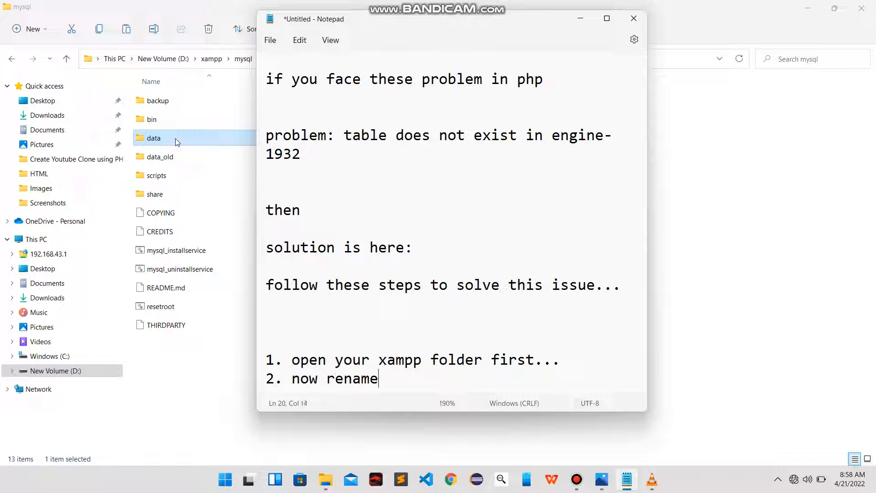
text( data folder )
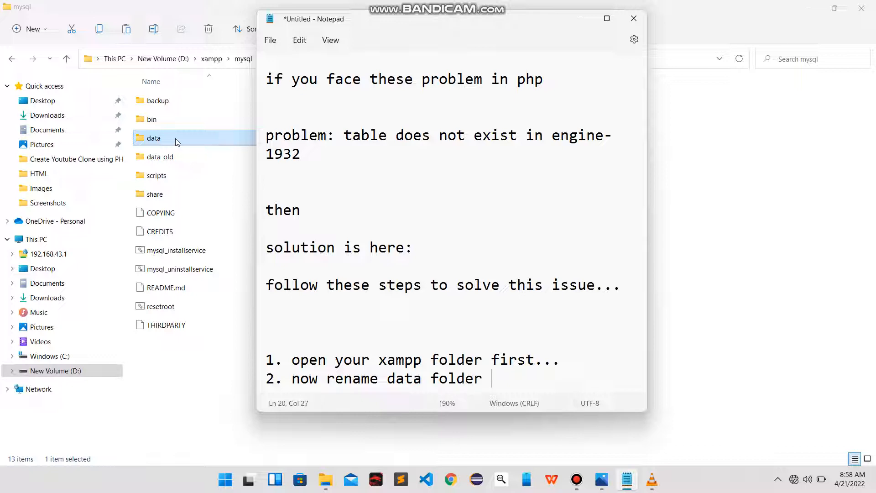
text(to old_data)
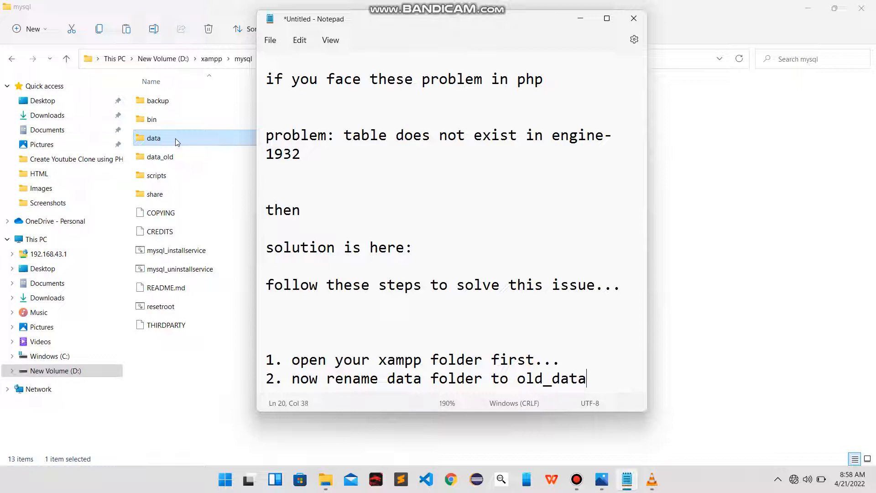
text( folder )
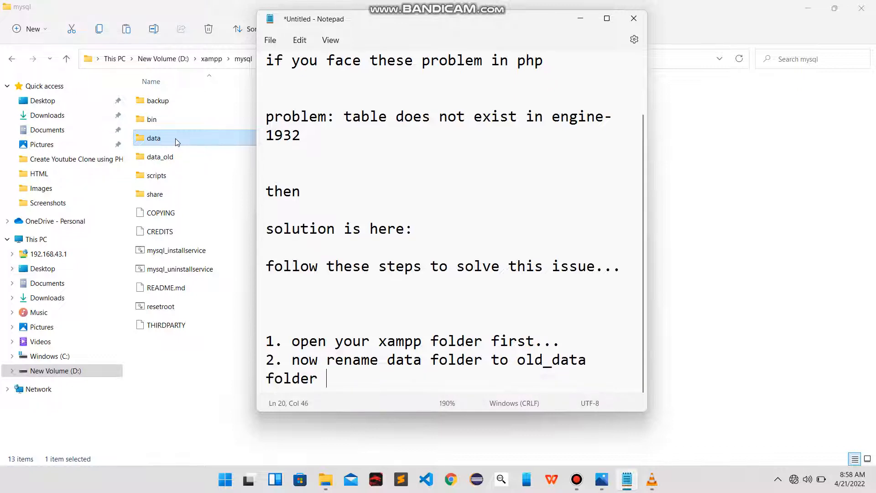
text(name.)
Select the data_old folder in File Explorer and add the line "3. now create a new data folder." in Notepad
click(178, 142)
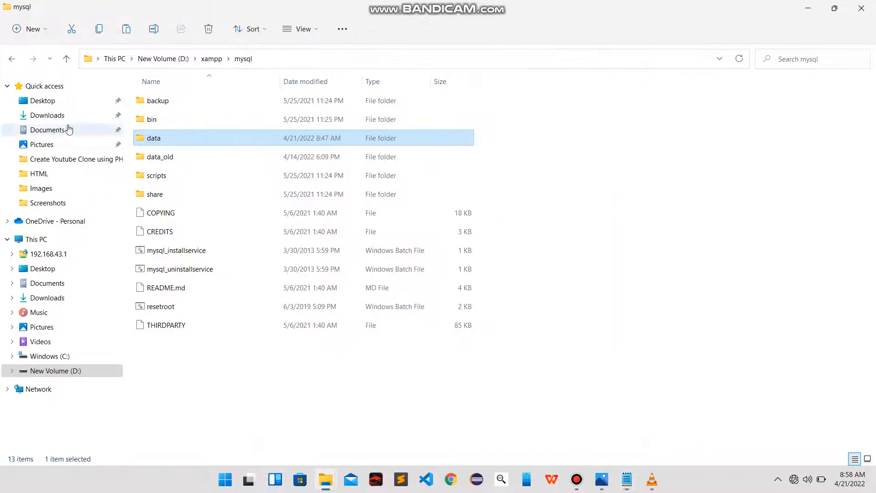
click(168, 161)
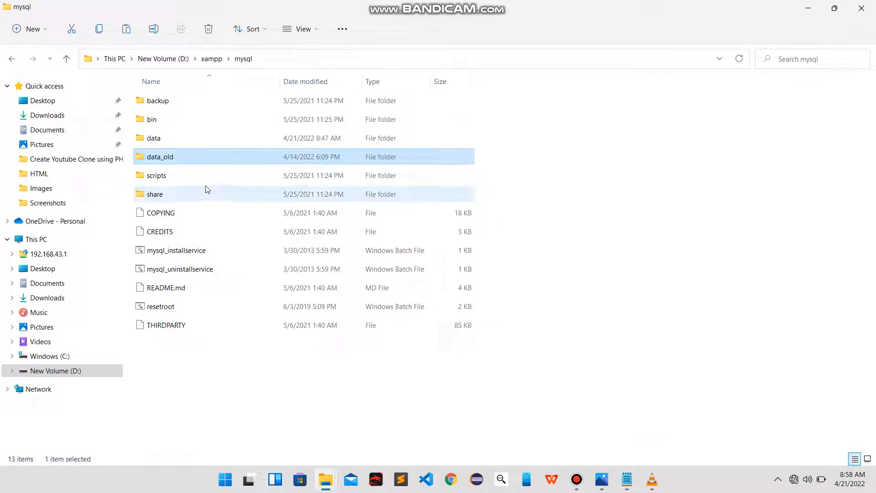
key(alt+Tab)
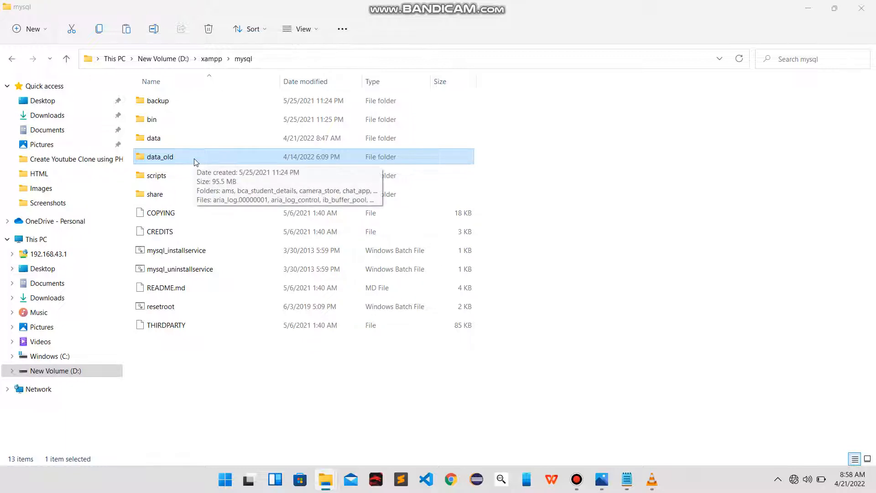
key(Return)
text(3.)
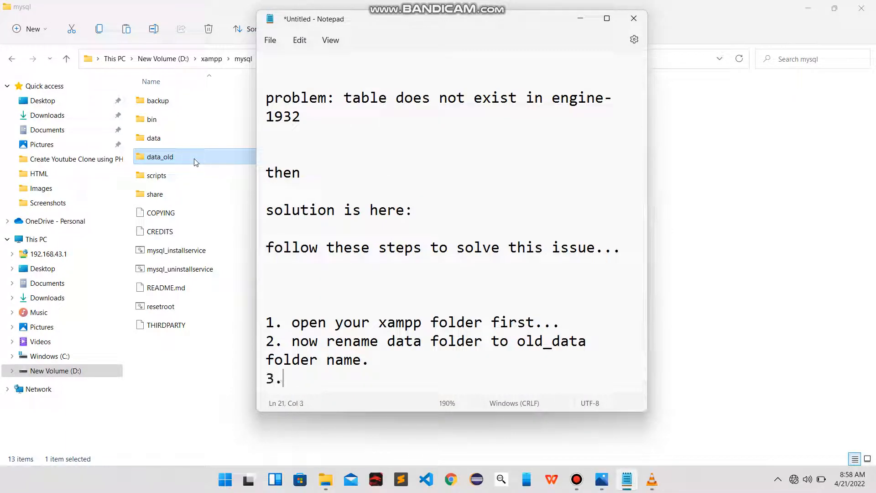
text( now create a)
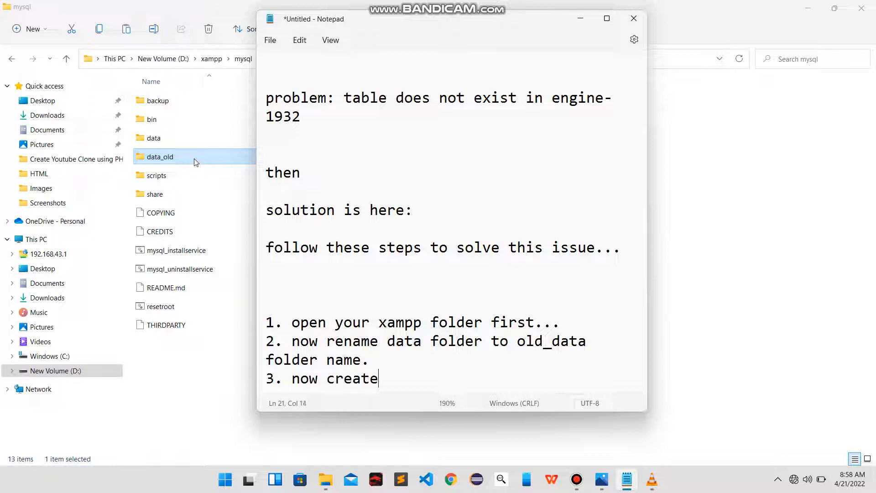
key(BackSpace)
text(a new data )
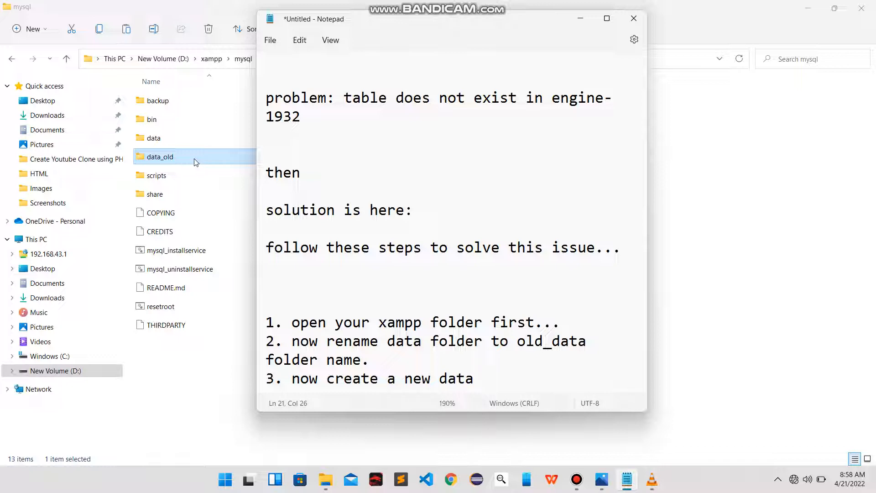
text(folder.)
Select the data folder in File Explorer, and start a new line numbered "4." in the Notepad note
click(196, 163)
click(160, 141)
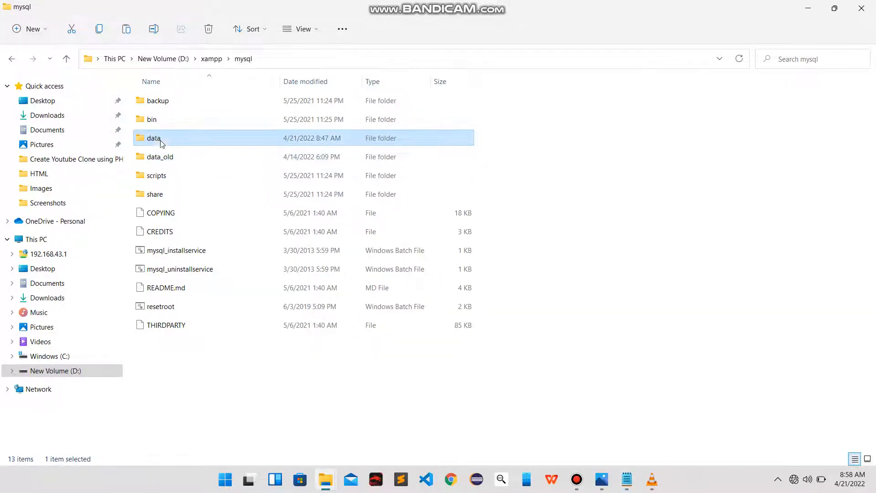
key(alt+Tab)
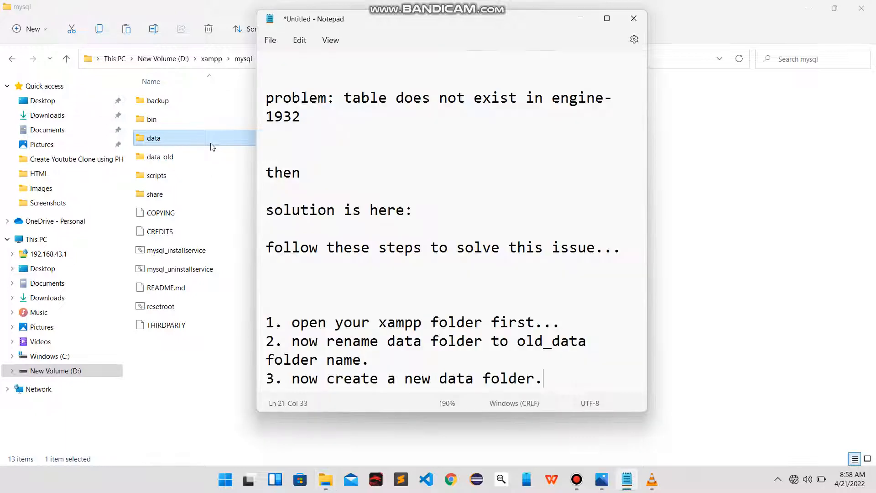
key(Return)
text(4.)
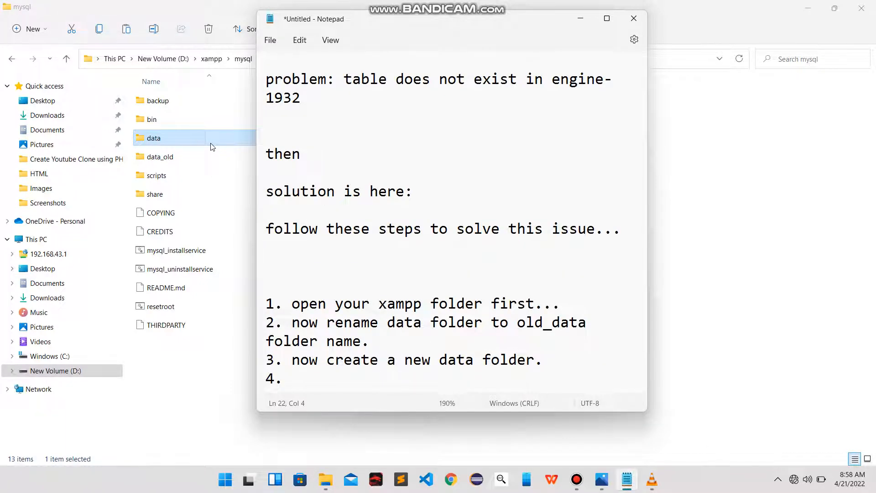
Select the backup folder in File Explorer and begin the fourth Notepad instruction with "now open backup folder"
click(213, 146)
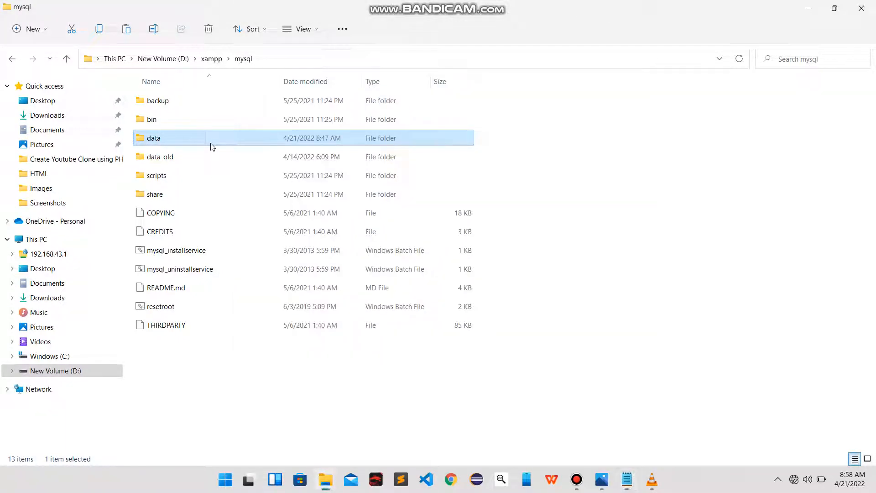
click(172, 106)
key(alt+Tab)
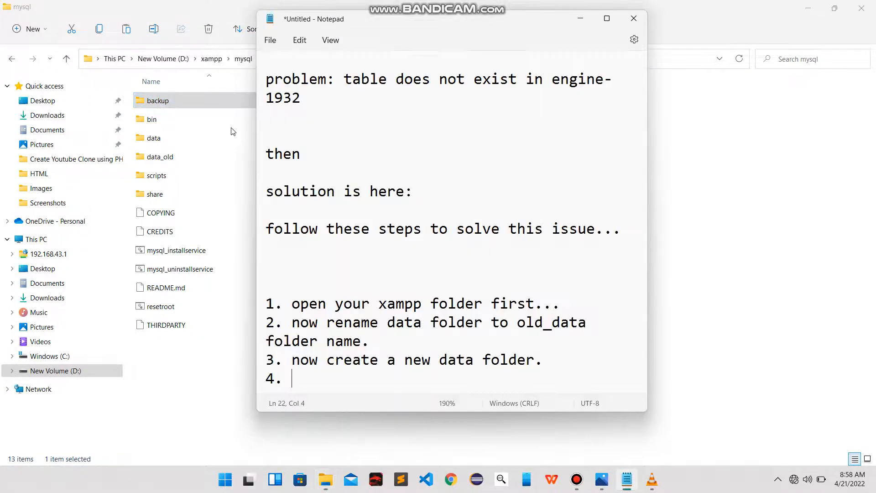
text(. now open)
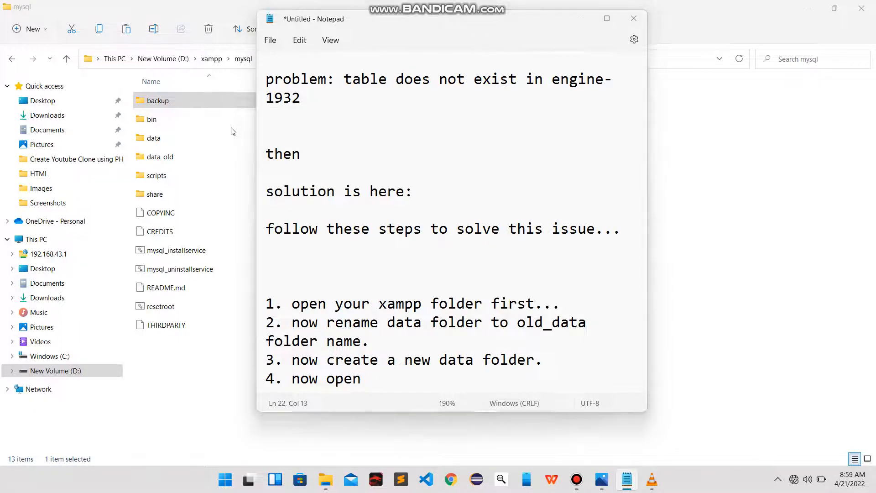
key(alt+Tab)
key(alt+Tab)
text(bac)
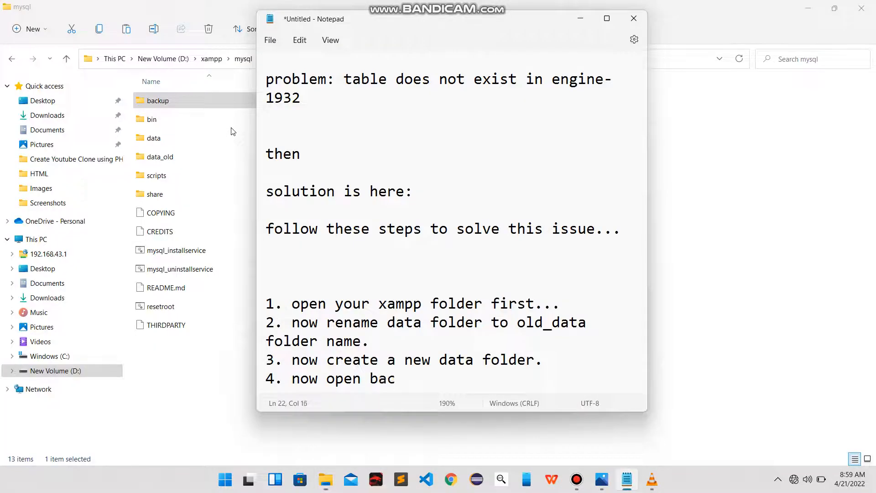
text(kup folde)
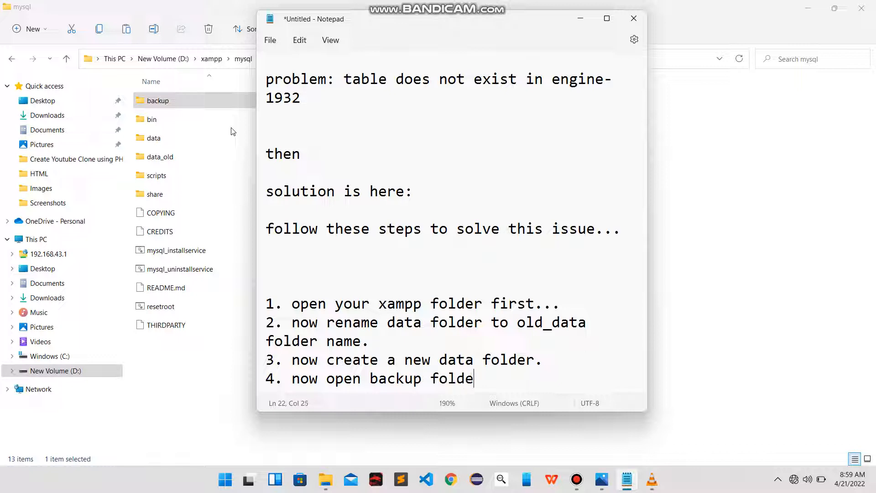
Continue the fourth instruction with "and copy all files", correcting the misspelled word "copy"
text(r and colpy)
key(BackSpace)
key(BackSpace)
key(BackSpace)
text(py all)
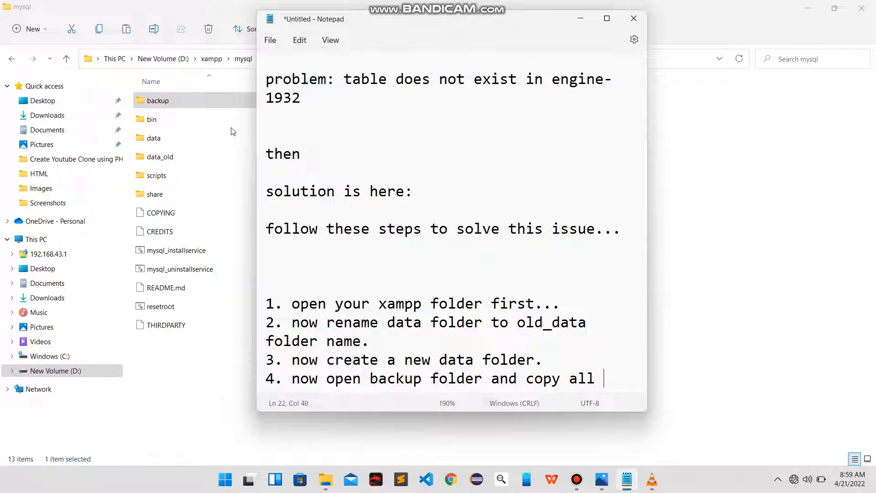
text( files )
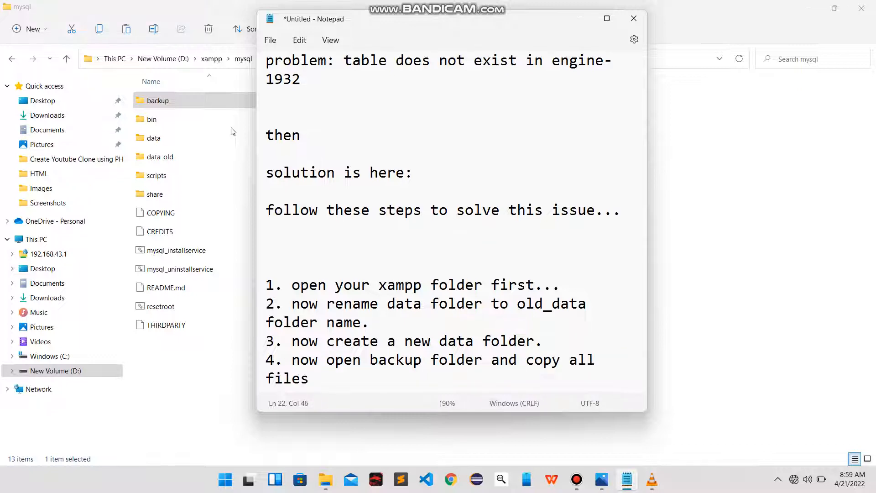
Complete the fourth instruction with the words "and paste into newly created "data" folder"
text(and paste into)
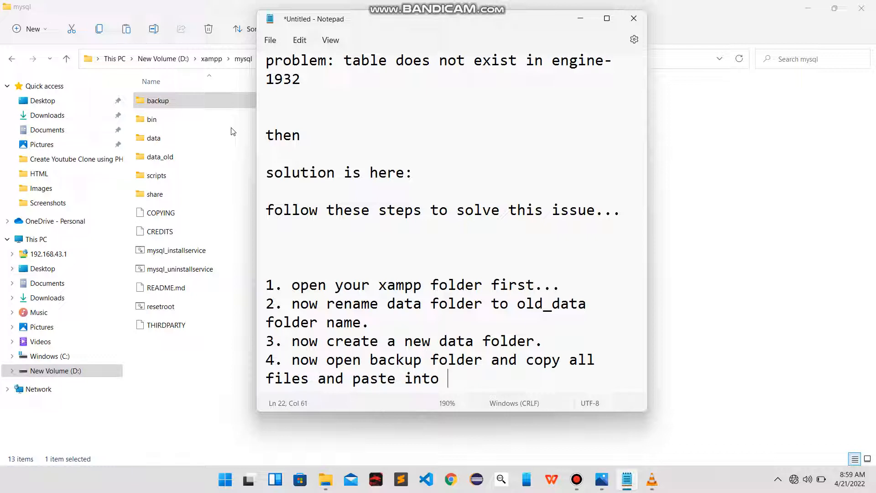
text( dat)
key(BackSpace)
key(BackSpace)
key(BackSpace)
text(newly created )
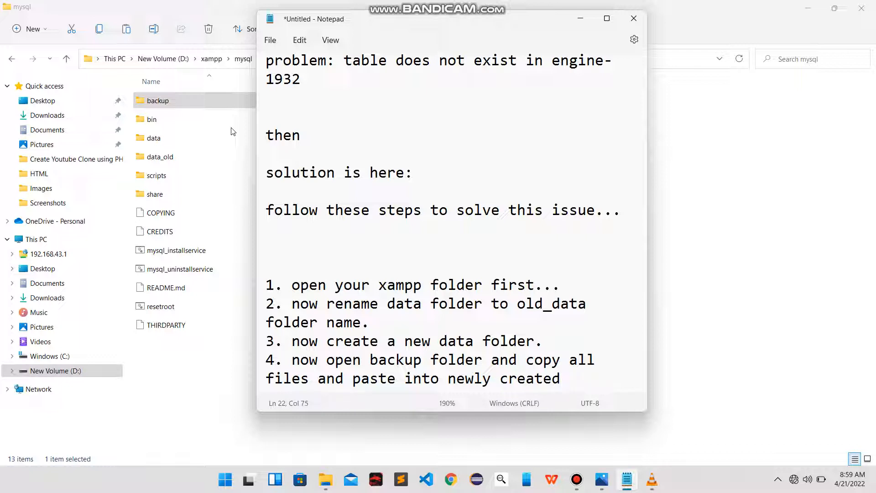
text("data" folder)
Highlight the whole fourth instruction in the note
key(shift+Up)
key(shift+Up)
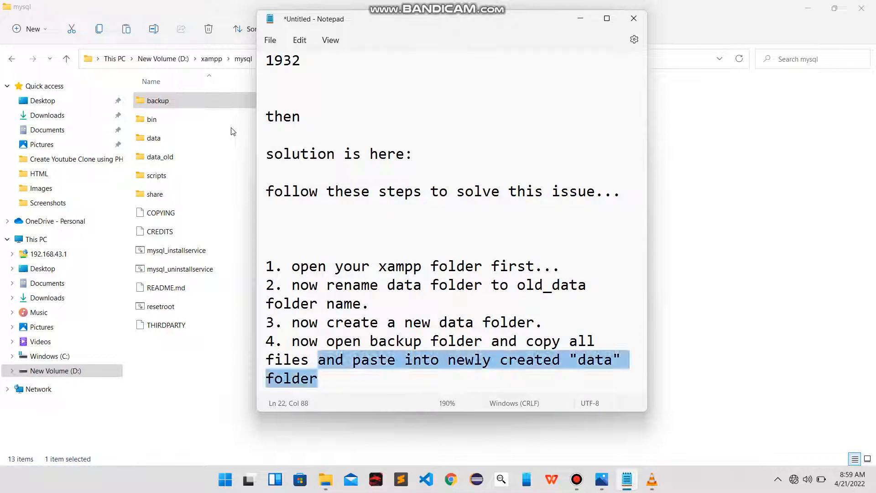
key(shift+Home)
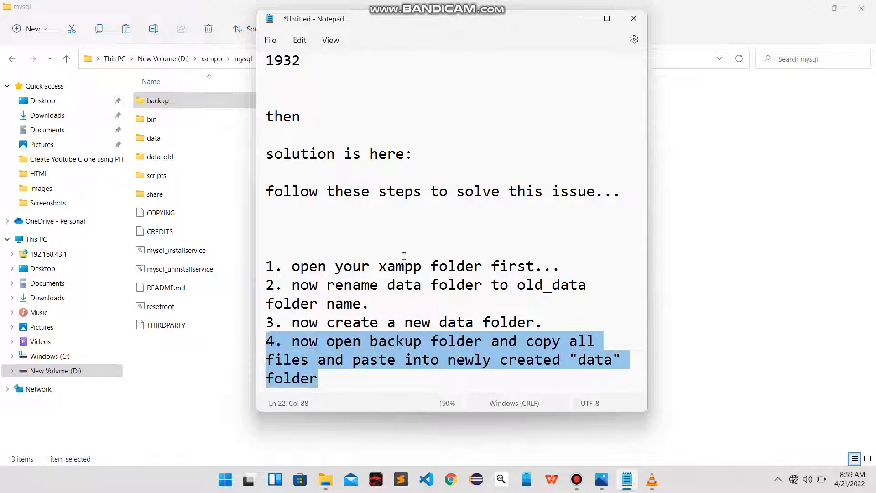
In File Explorer, open the backup folder, select its files and folders, and go back to the mysql folder
click(194, 101)
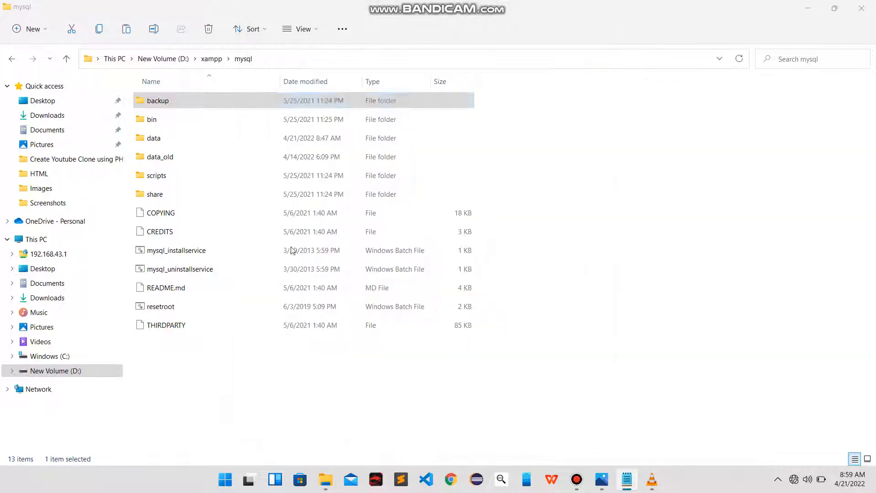
double_click(211, 104)
key(ctrl+a)
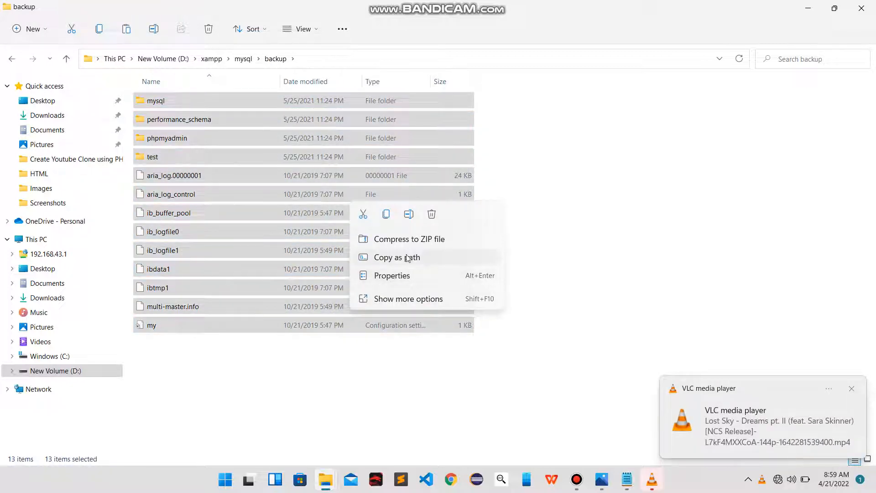
click(350, 343)
drag(300, 345, 250, 105)
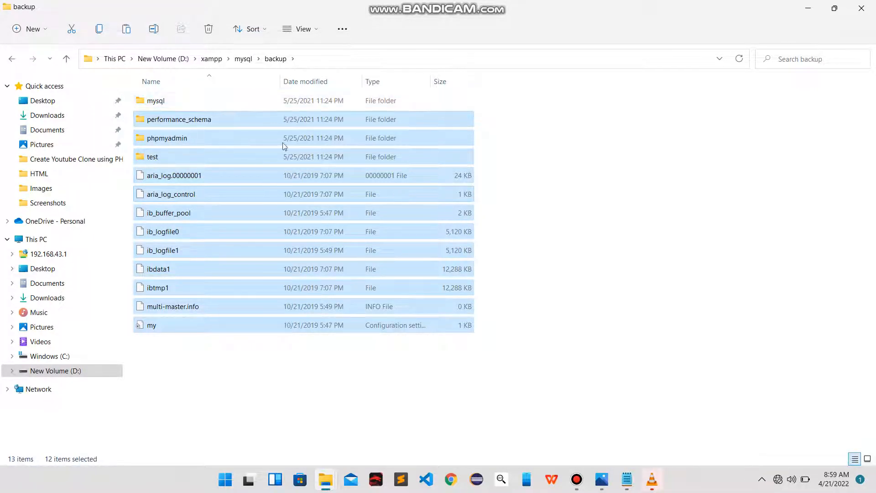
key(BackSpace)
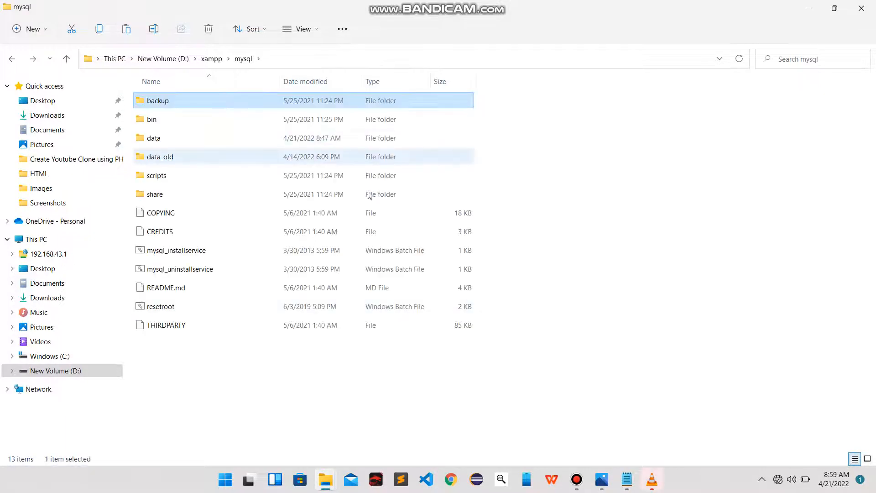
In Notepad, highlight "paste into newly created "data" folder" and end the fourth instruction with a period
key(alt+Tab)
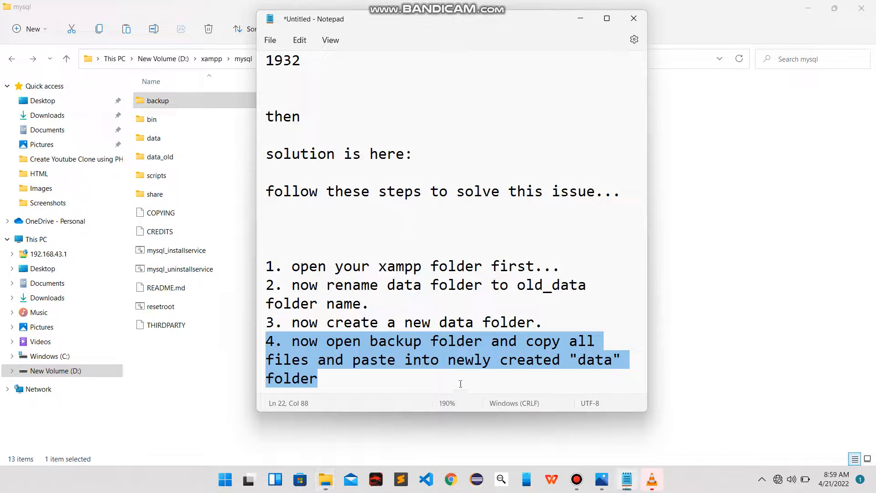
click(393, 376)
drag(354, 360, 369, 384)
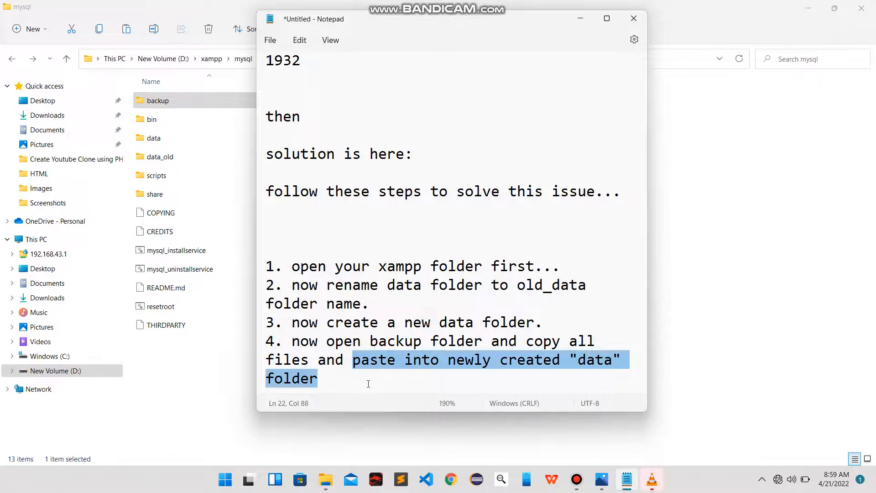
click(536, 364)
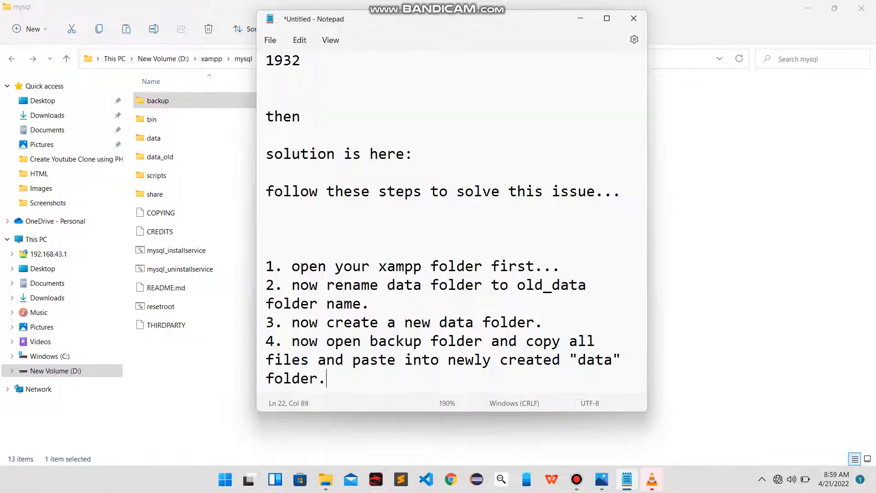
Start the fifth instruction on a new line with "5. delete"
key(Return)
text(5)
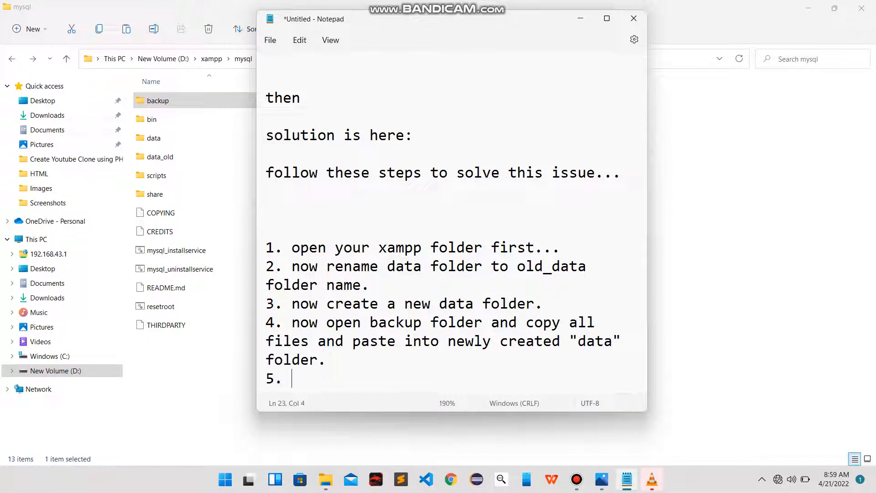
text(. delete)
In File Explorer, open the data folder inside mysql and select the ibdata1 file
key(alt+Tab)
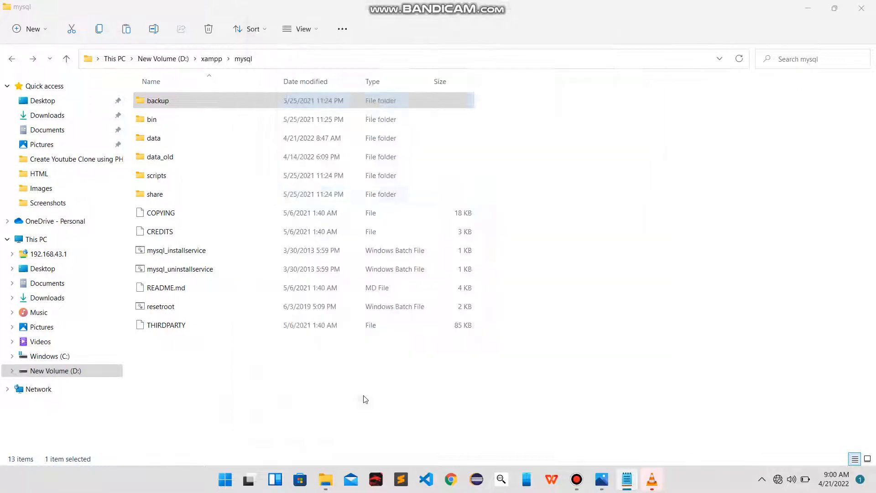
double_click(154, 139)
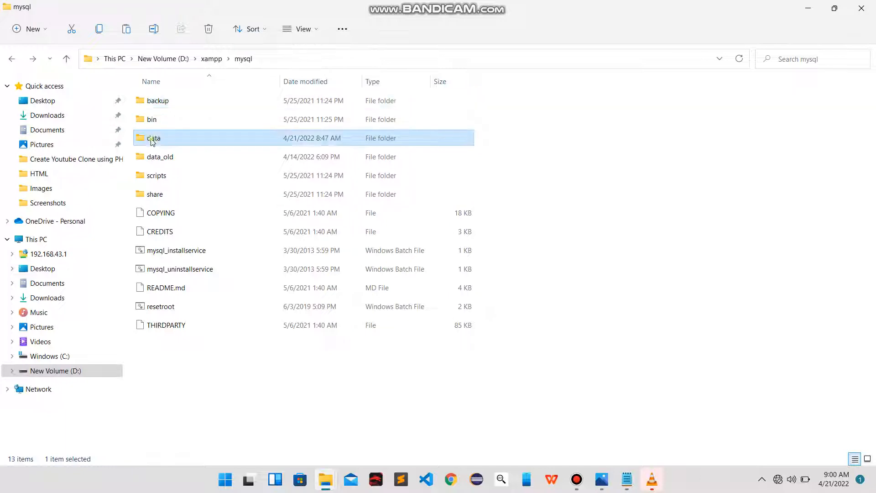
scroll(251, 277, down, 5)
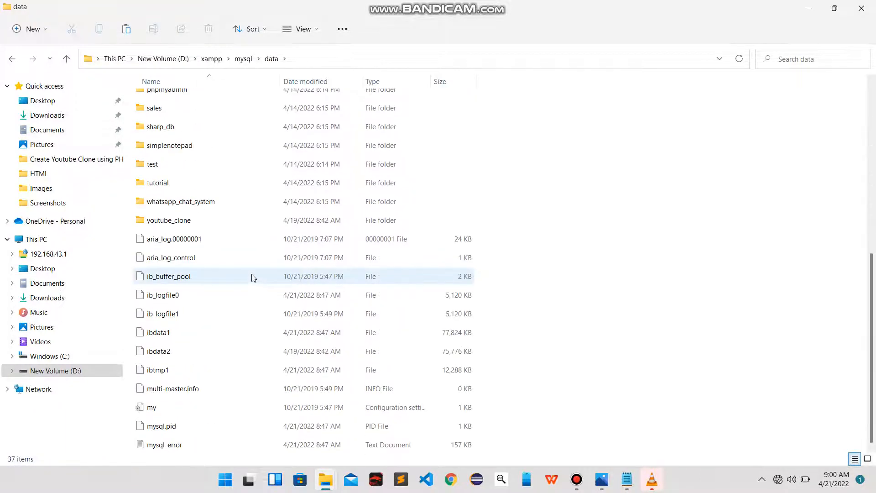
click(179, 335)
Complete the fifth Notepad instruction with "ibdata1 file from data folder." and return to the ibdata1 file in File Explorer
key(alt+Tab)
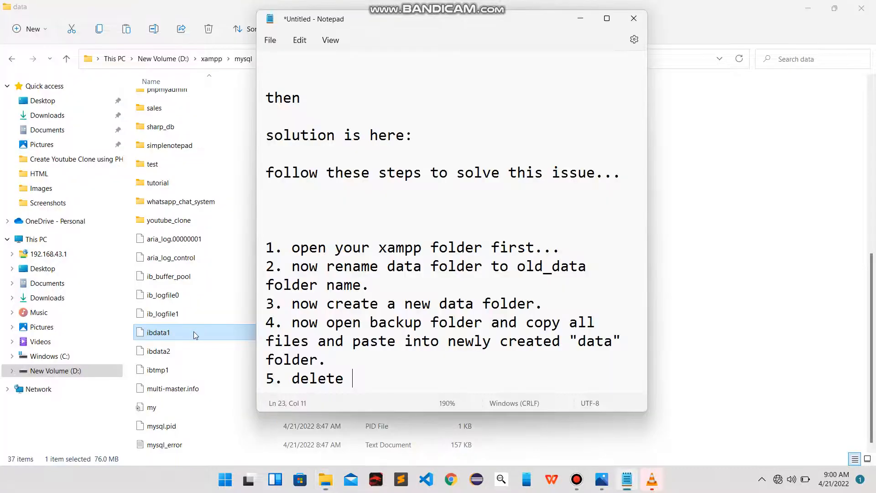
text(bdata1 file )
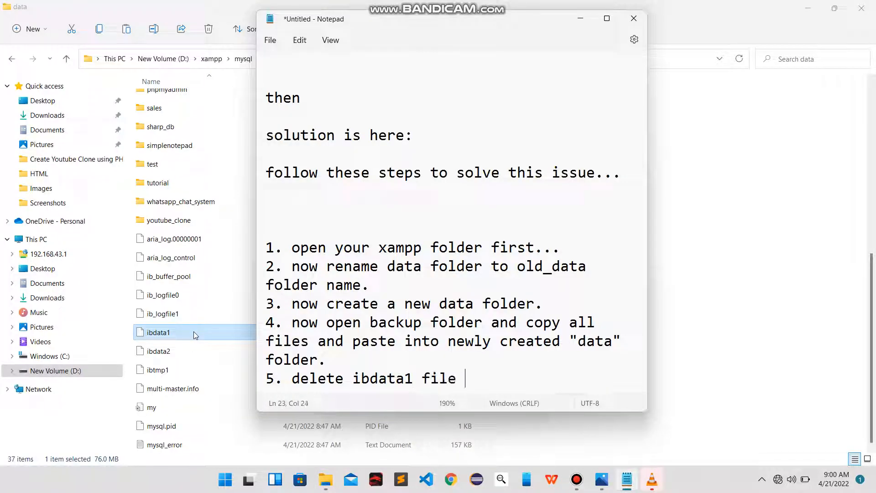
text(from data)
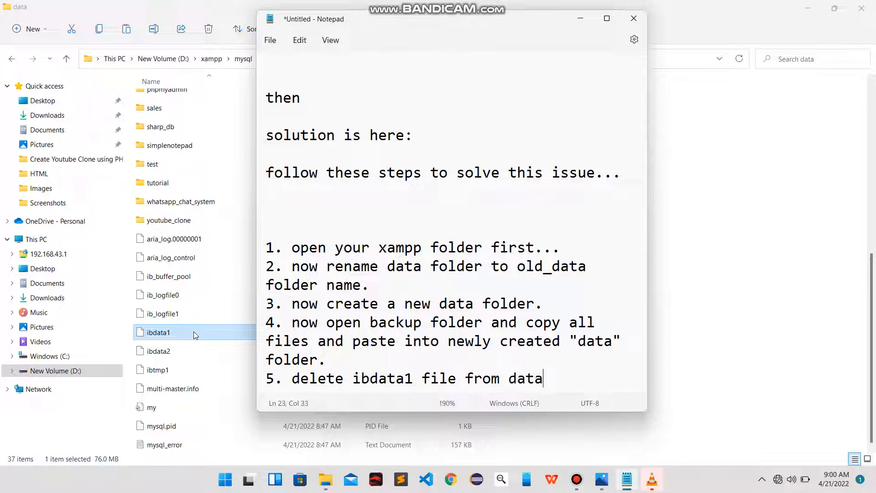
text( folder.)
click(254, 336)
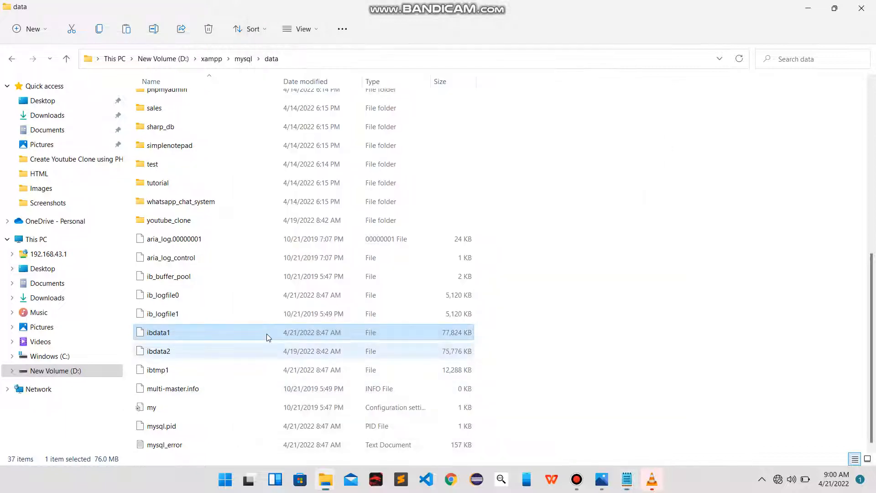
In Notepad, put double quotation marks around ibdata1 in the fifth instruction
key(alt+Tab)
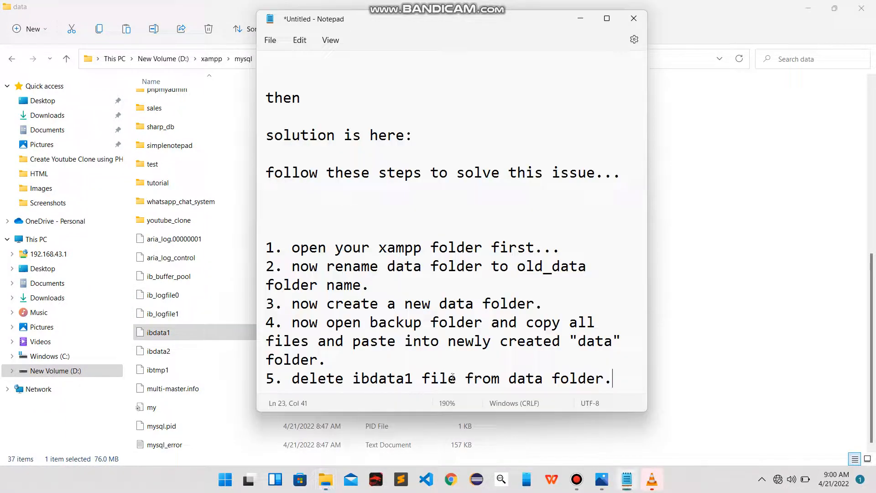
double_click(411, 377)
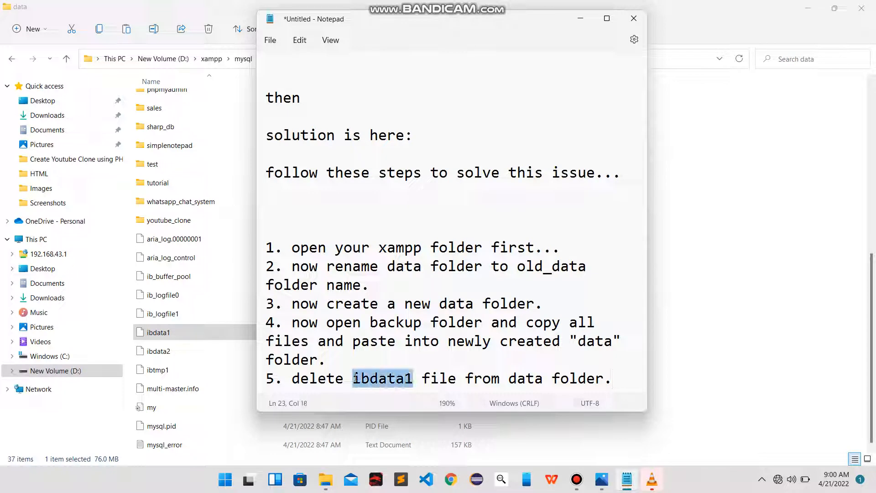
text(")
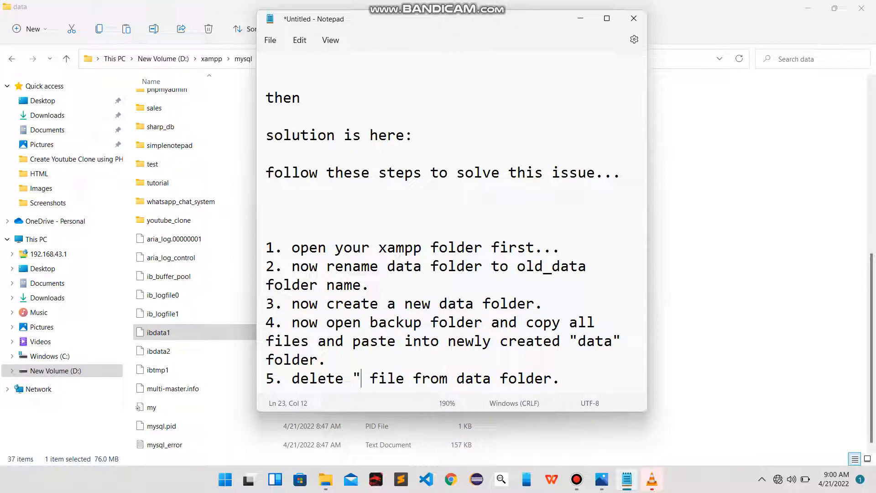
text(ibdata1)
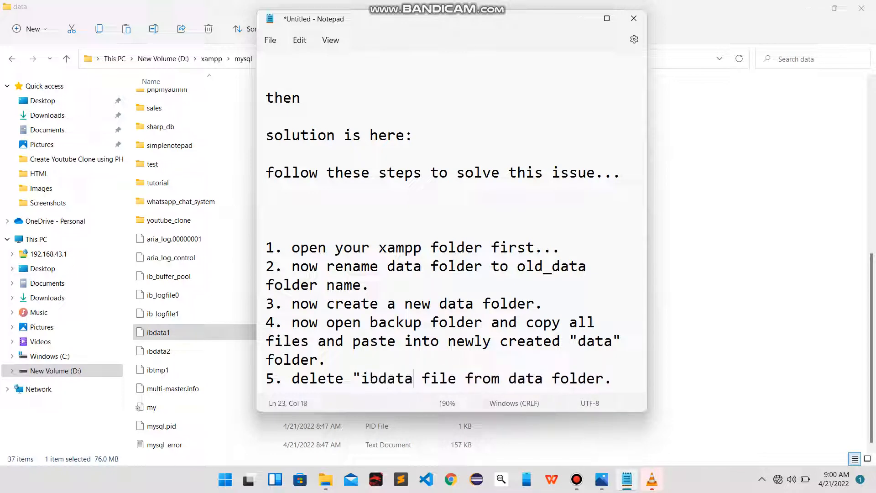
text(")
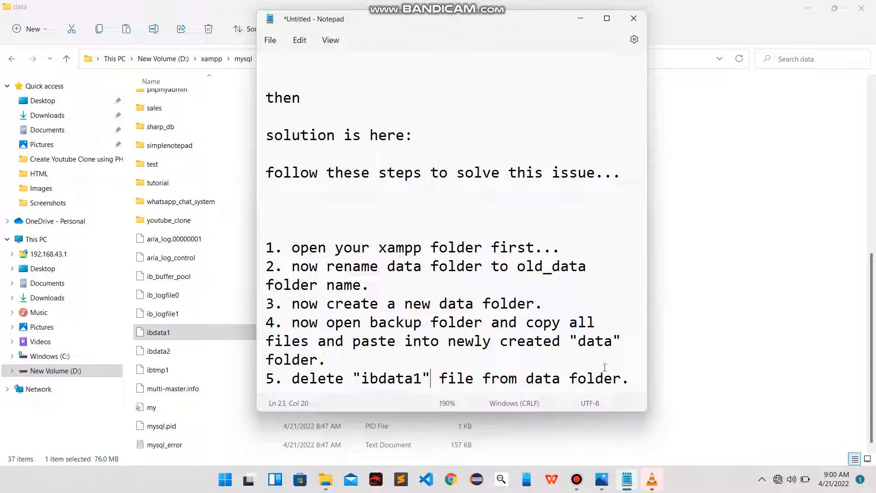
Add the sixth instruction on a new line: "6. now copy "ibdata1" file from old_data folder and paste into data folder."
key(Return)
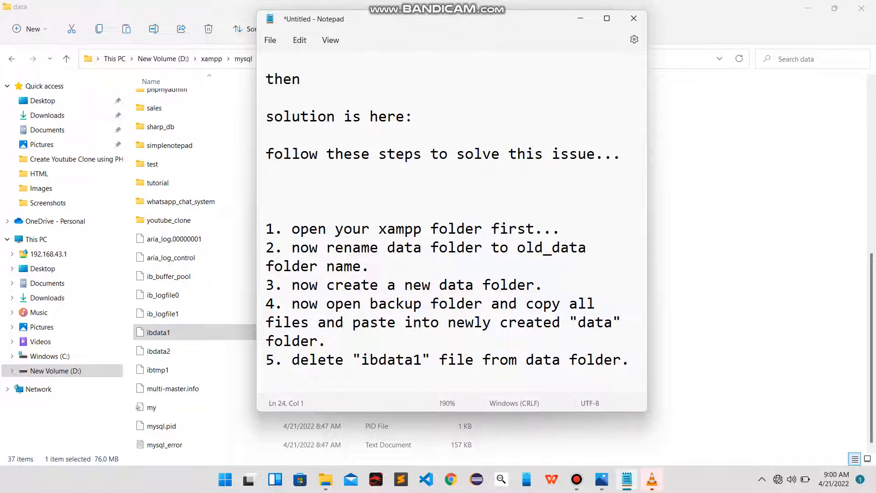
text(6. now copy)
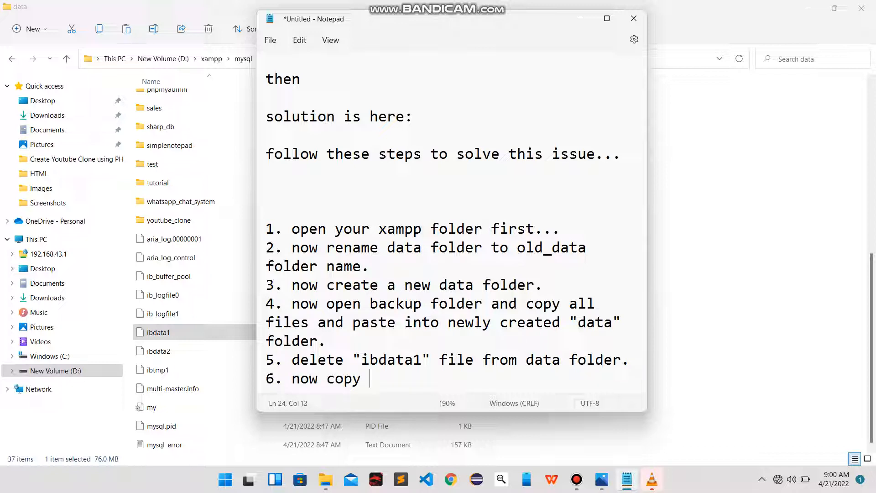
text( "ibdataa)
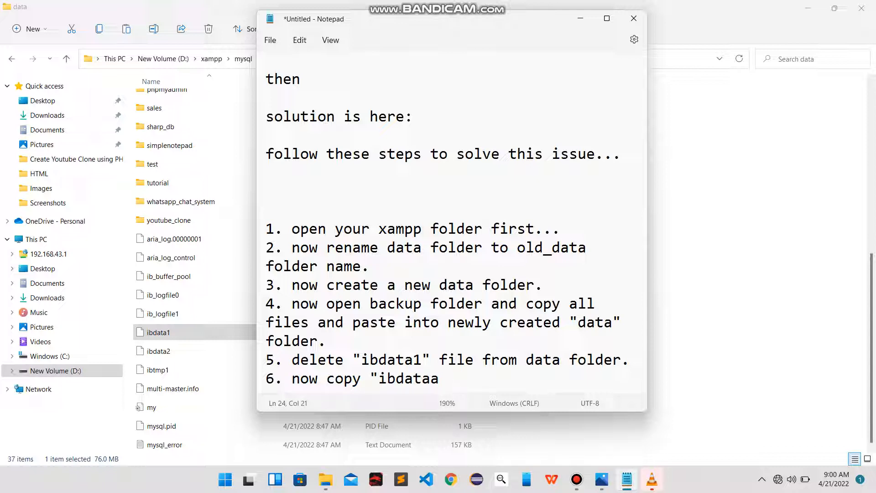
key(BackSpace)
text(1" fo)
key(BackSpace)
text(ile from o)
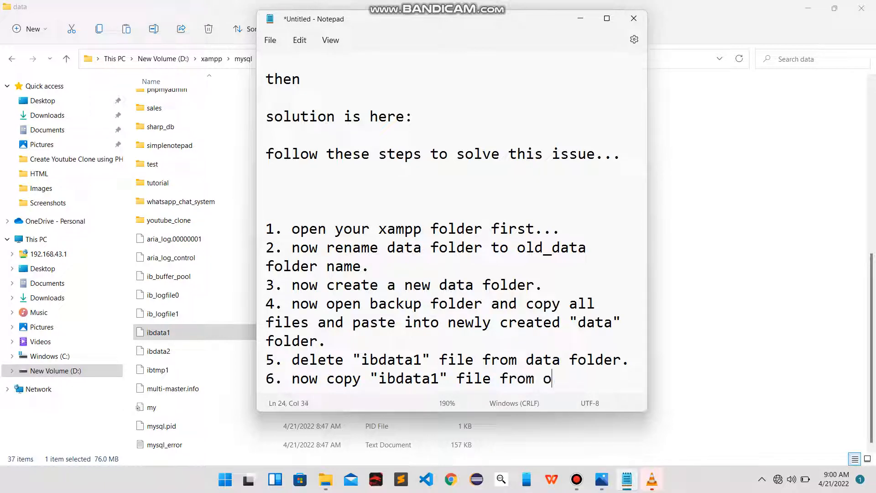
key(BackSpace)
text(old_data)
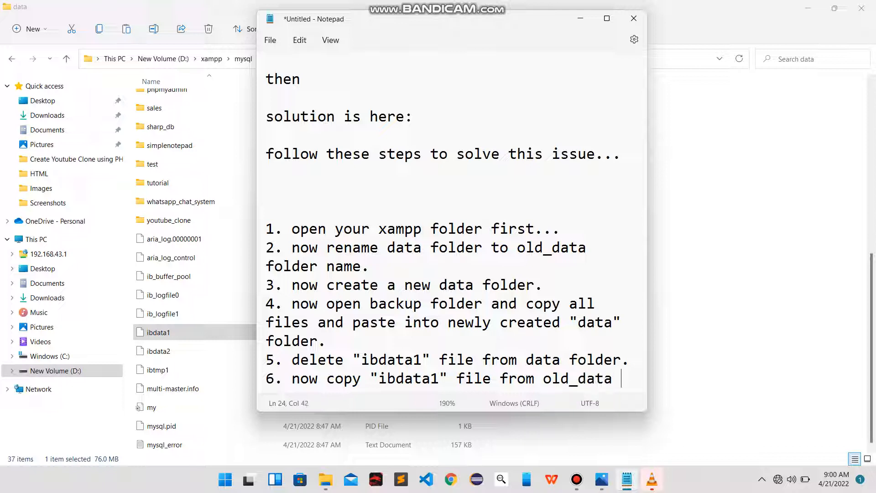
text( folder and)
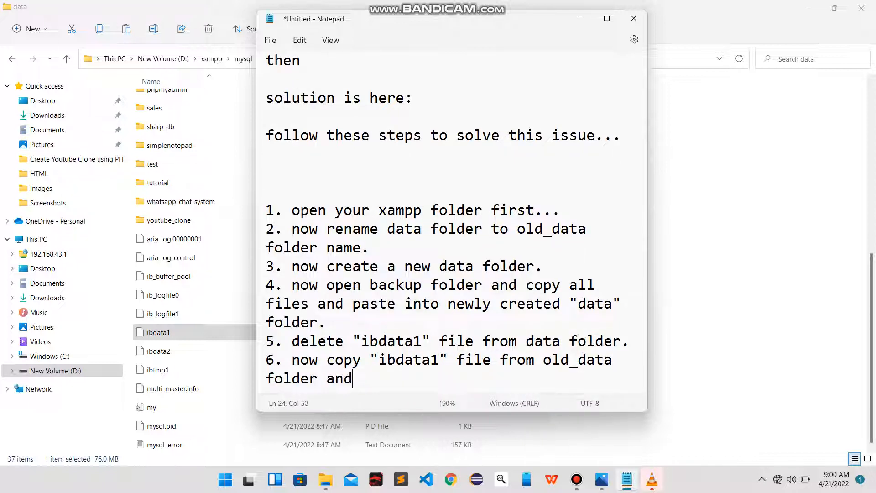
text( paste into da)
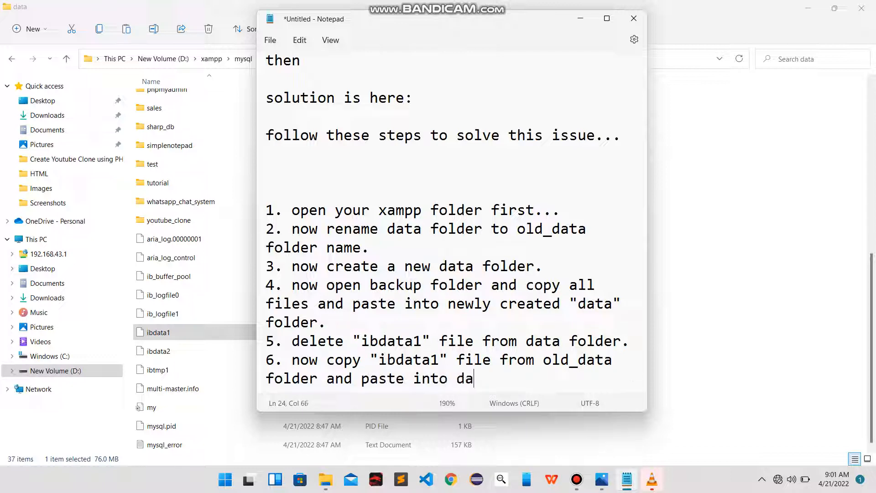
text(ta folder.)
In File Explorer, go back to the mysql folder, open data_old and select its ibdata1 file
key(alt+Tab)
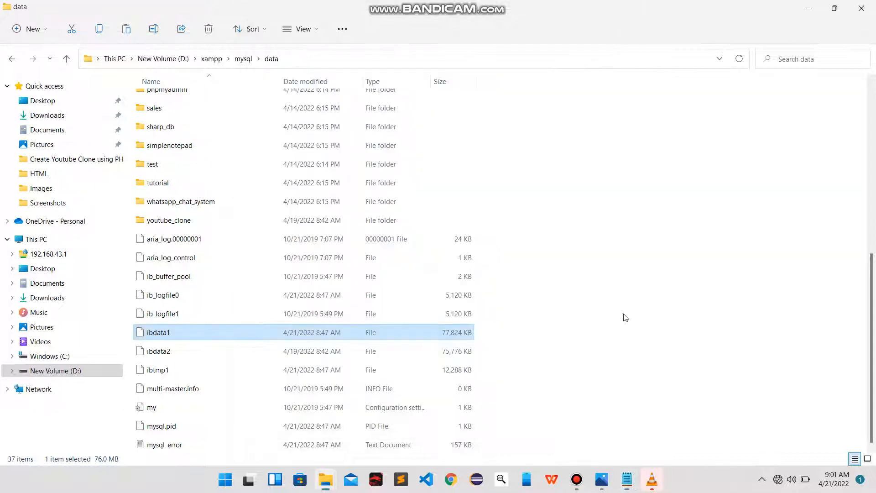
key(BackSpace)
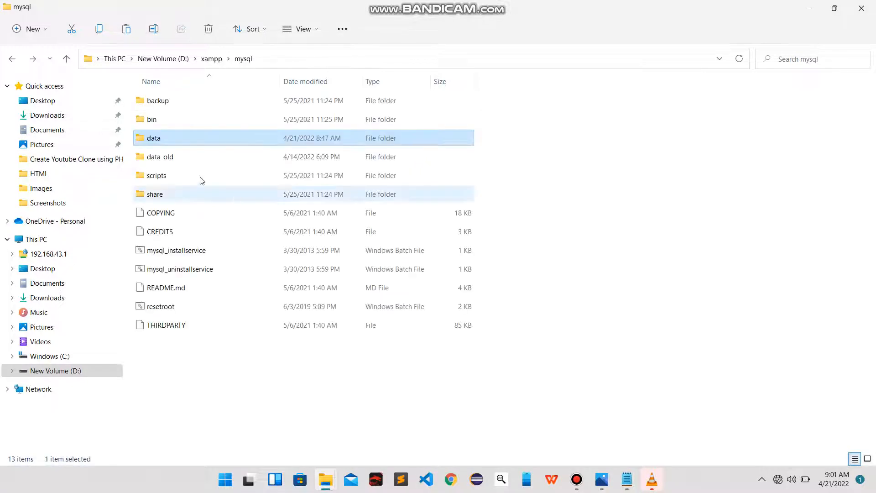
double_click(201, 156)
scroll(231, 244, down, 5)
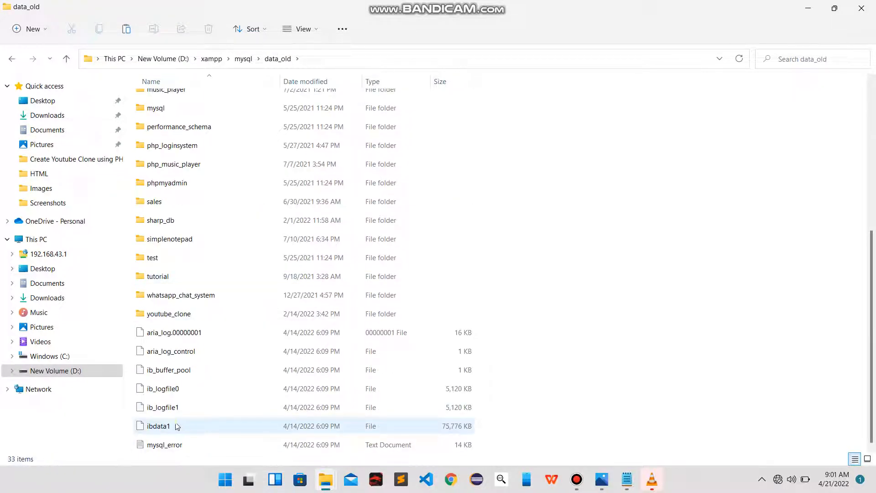
click(178, 426)
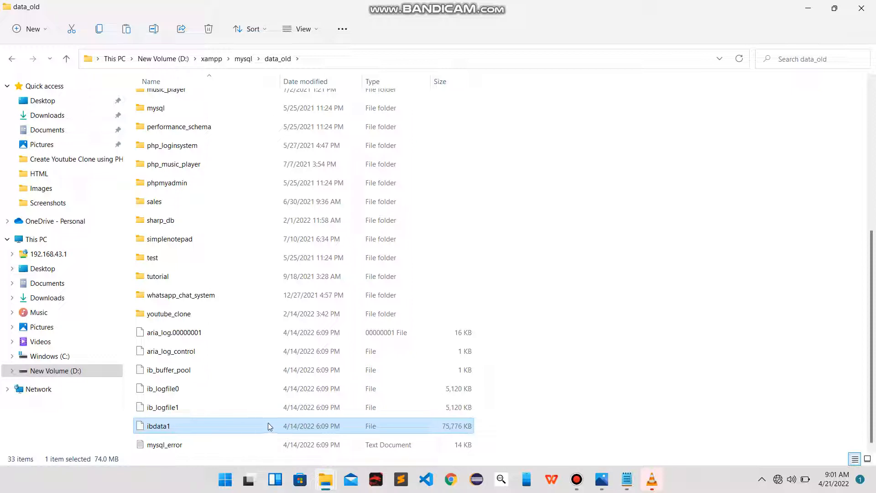
Return to the mysql folder, open the data folder and select the ibdata1 file there
key(BackSpace)
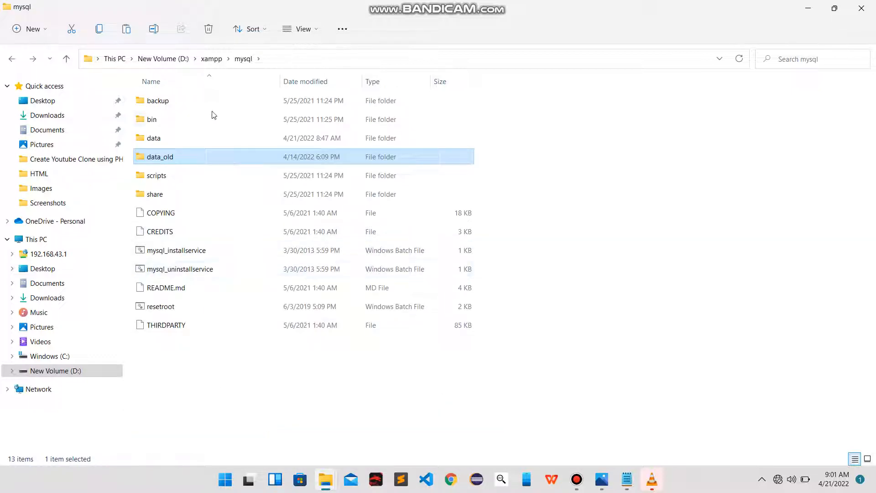
double_click(156, 138)
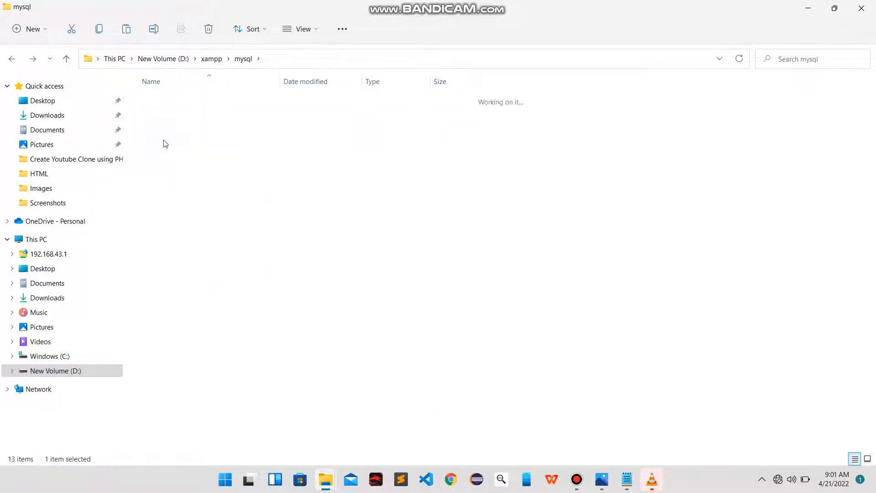
scroll(242, 342, down, 6)
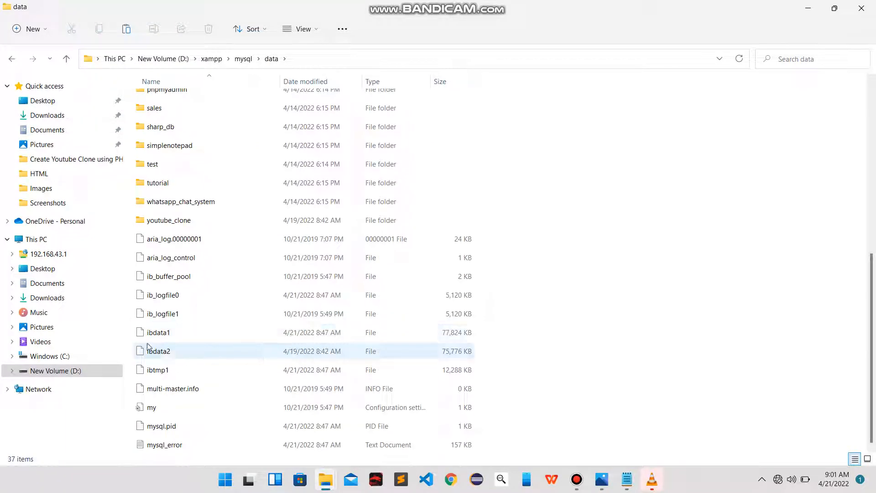
click(171, 335)
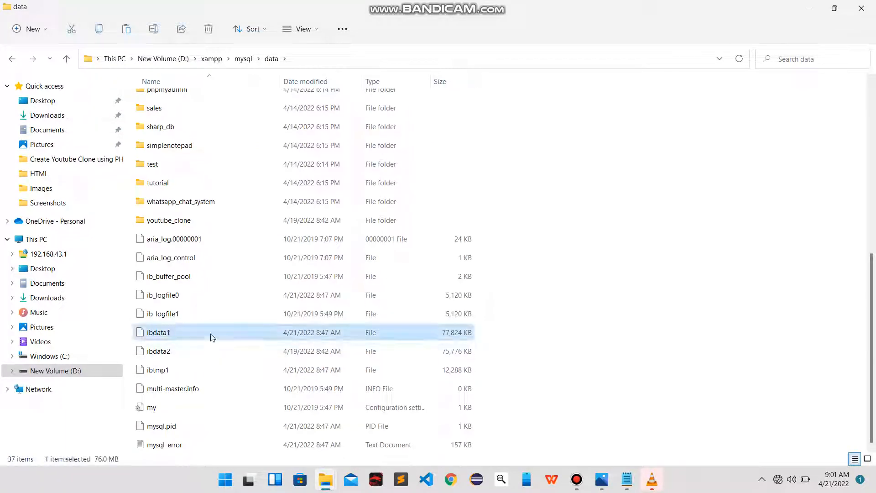
In Notepad, add the seventh instruction on a new line: "7. now open your xampp server."
key(alt+Tab)
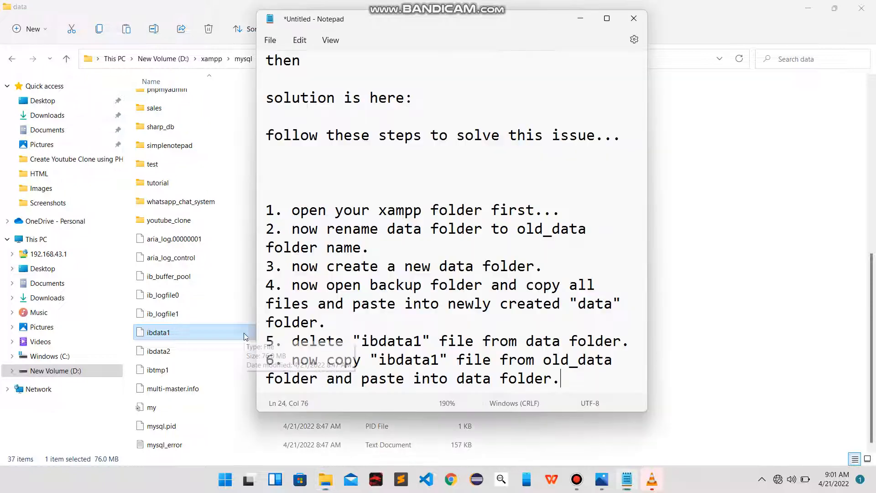
key(Return)
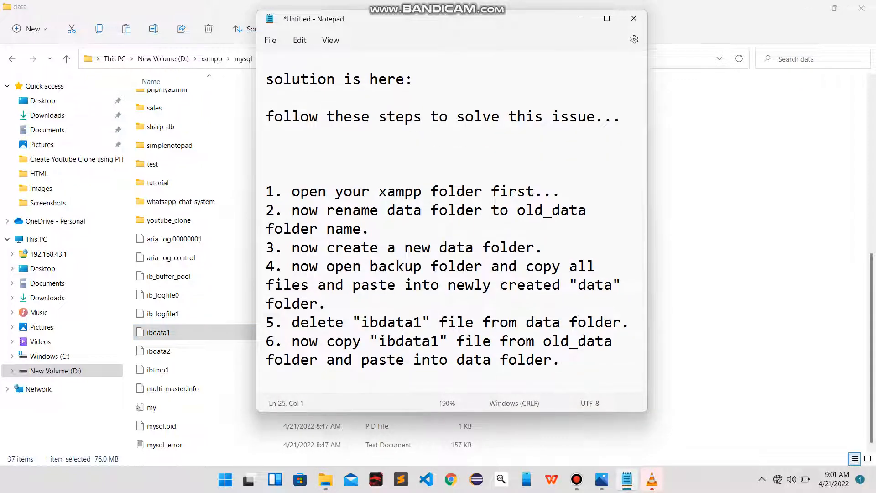
text(7. now open )
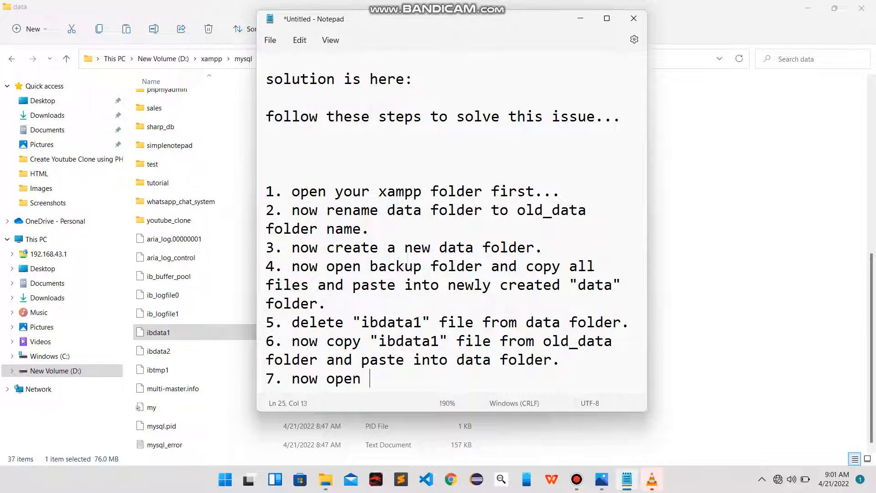
text(your xampp ser)
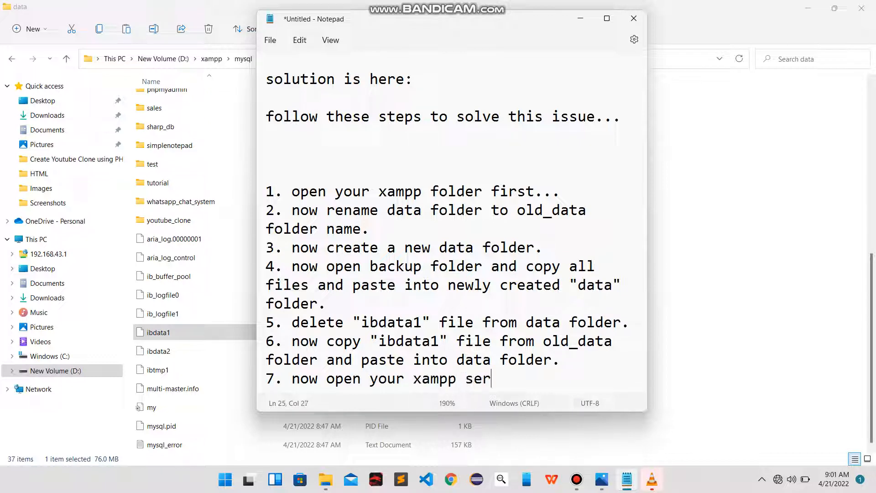
text(ver.)
Launch the XAMPP Control Panel as administrator and start the Apache and MySQL modules
key(super)
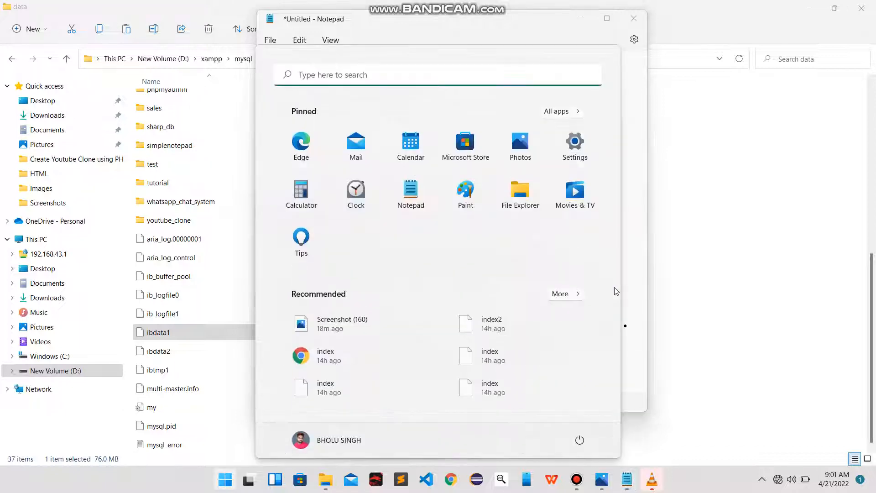
text(xamp)
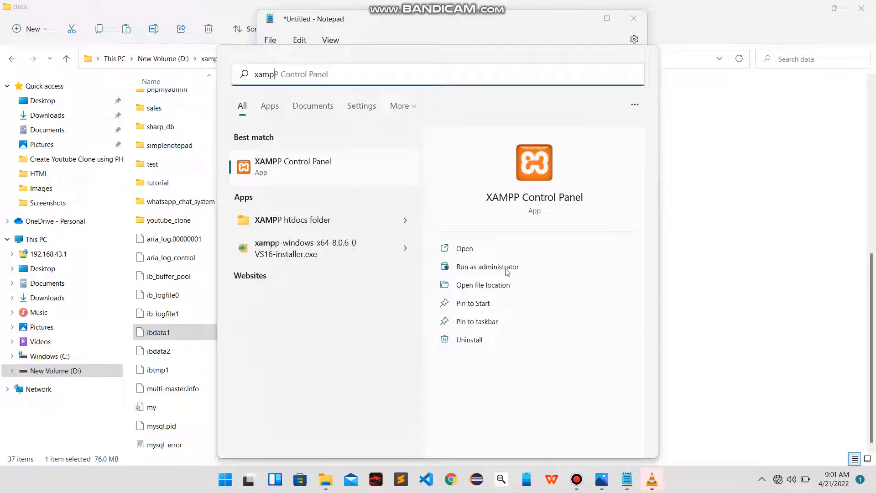
click(497, 267)
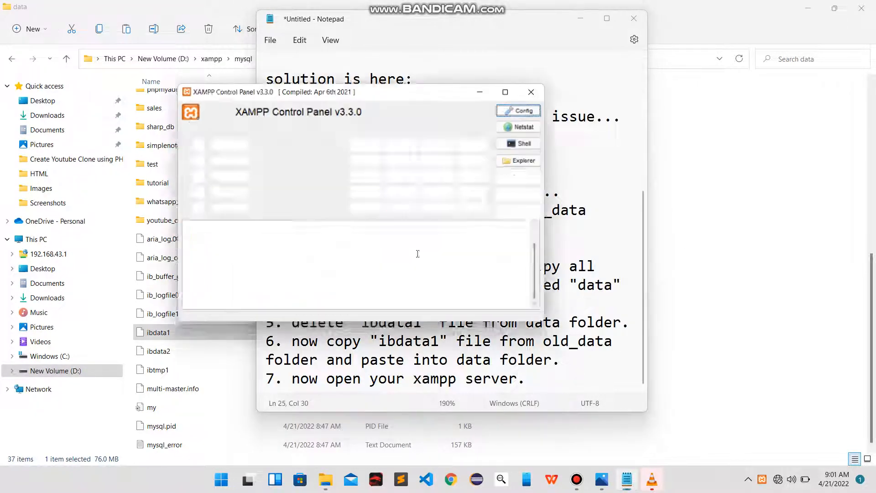
click(368, 145)
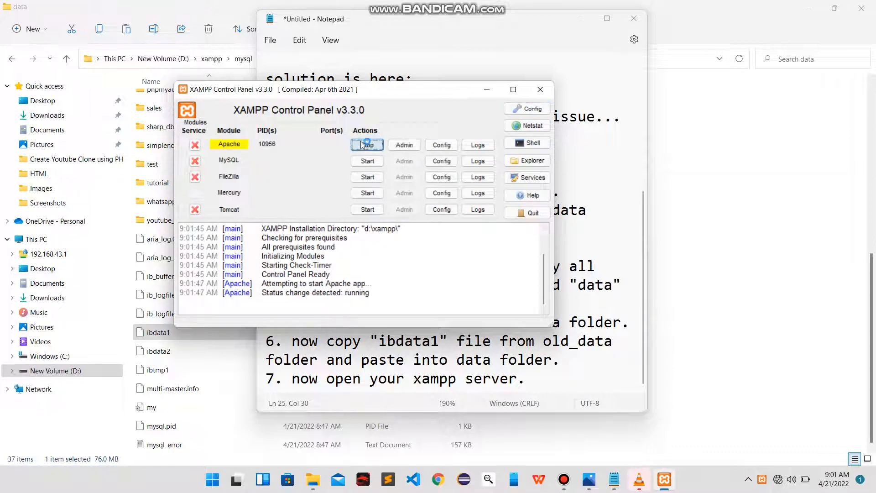
click(368, 162)
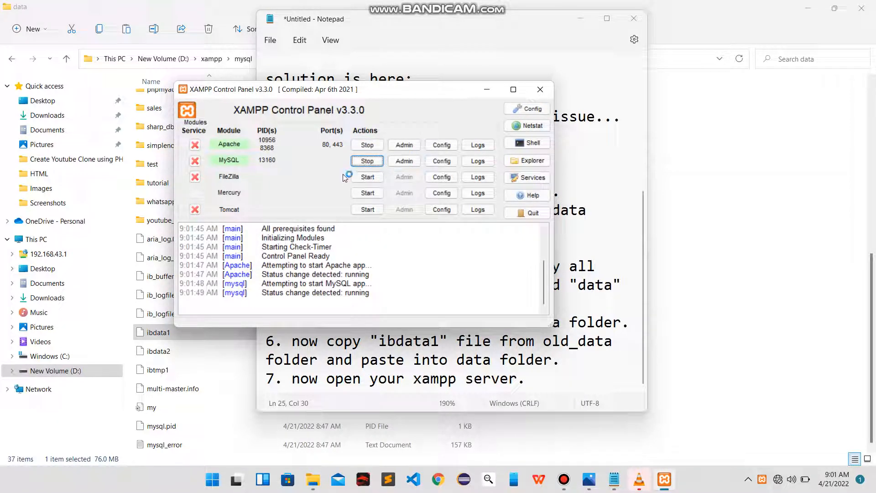
In Notepad, change the end of the seventh instruction to "server and it's working properly" and add three line breaks below it
key(alt+Tab)
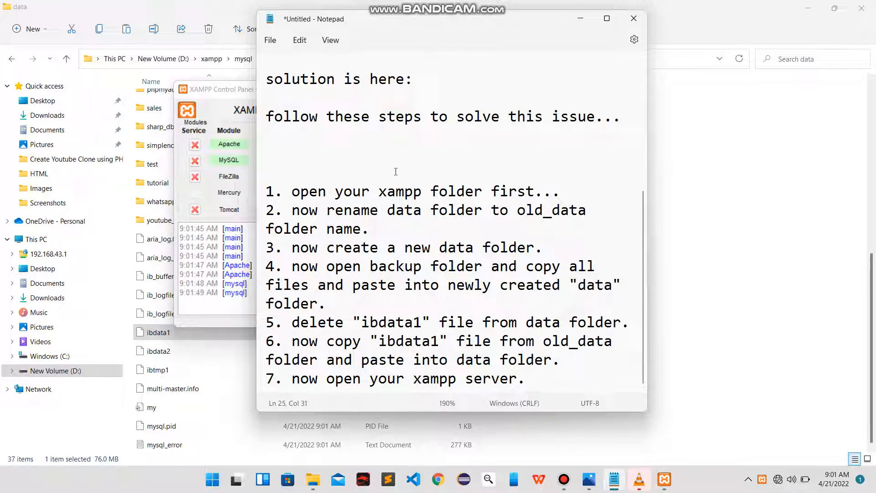
text(and it's work)
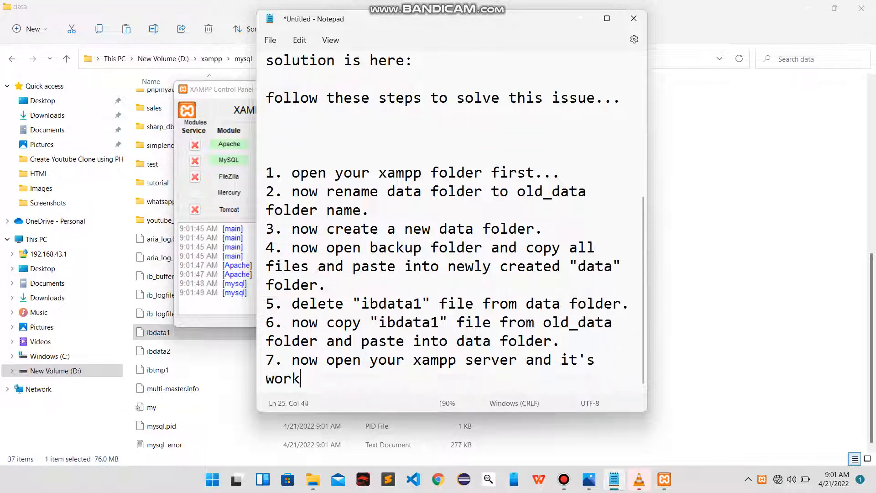
text(ing proper)
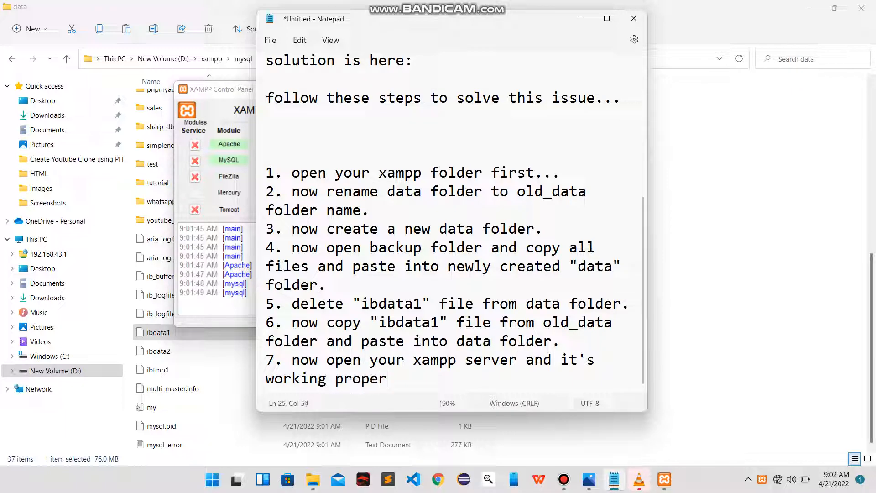
text(ly)
key(Return)
key(Return)
key(Return)
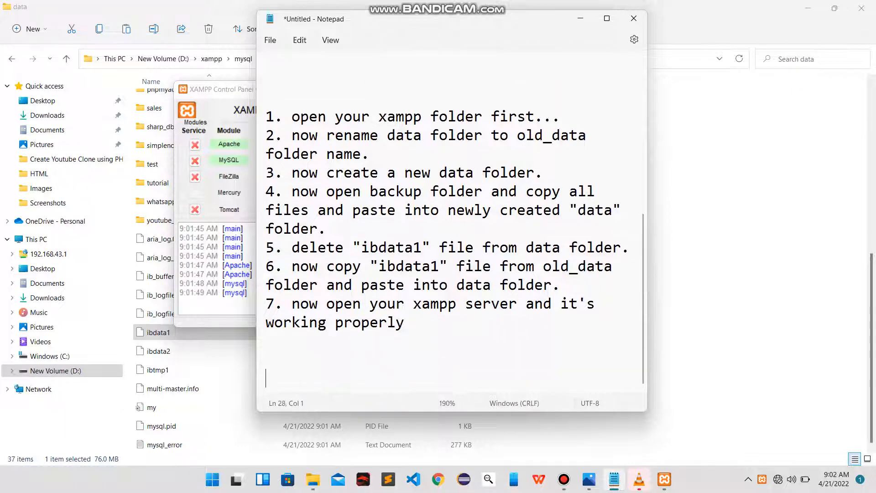
Switch to Chrome and open the phpMyAdmin home page at localhost/phpmyadmin
key(alt+Tab)
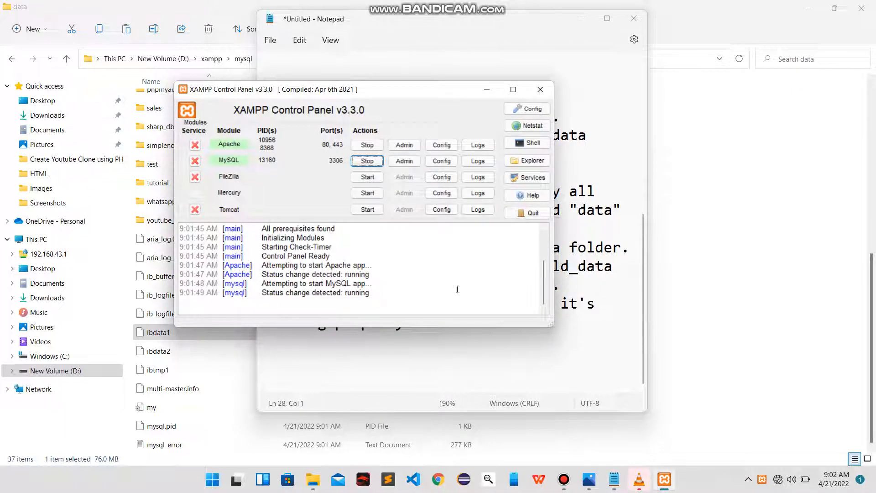
click(439, 480)
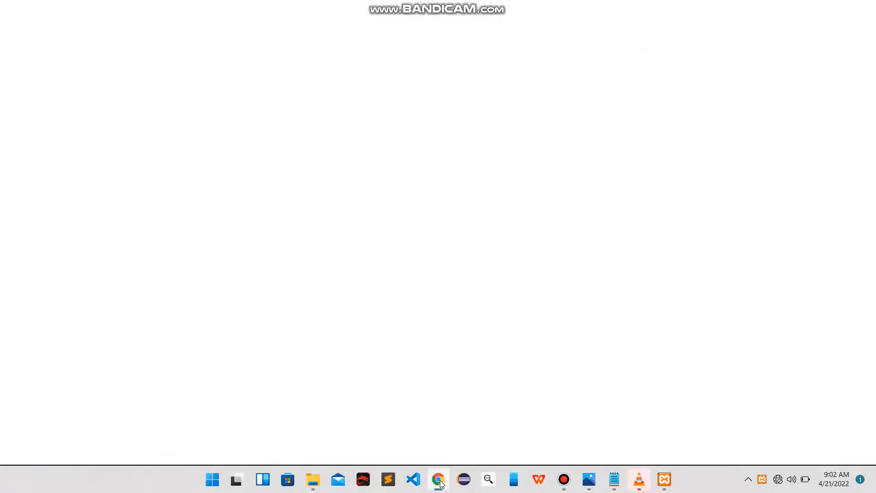
text(lo)
key(Return)
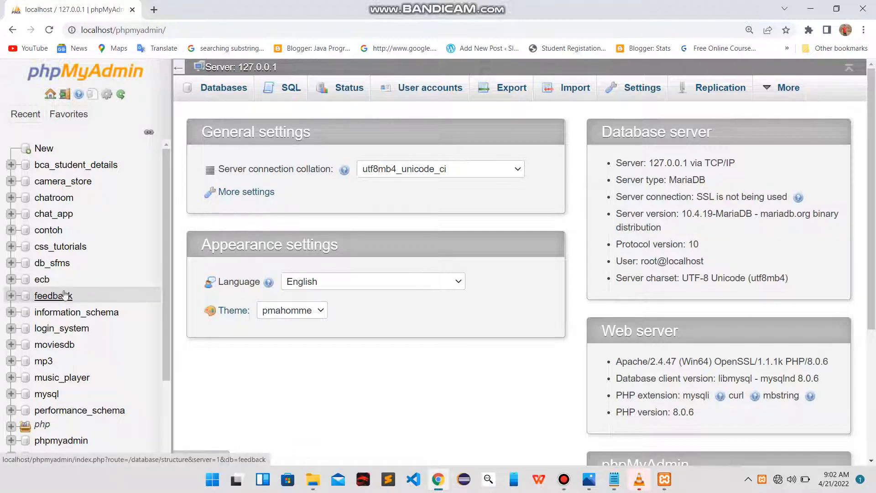
Open the feedback database and browse the rows of its subjects and branch tables
click(39, 299)
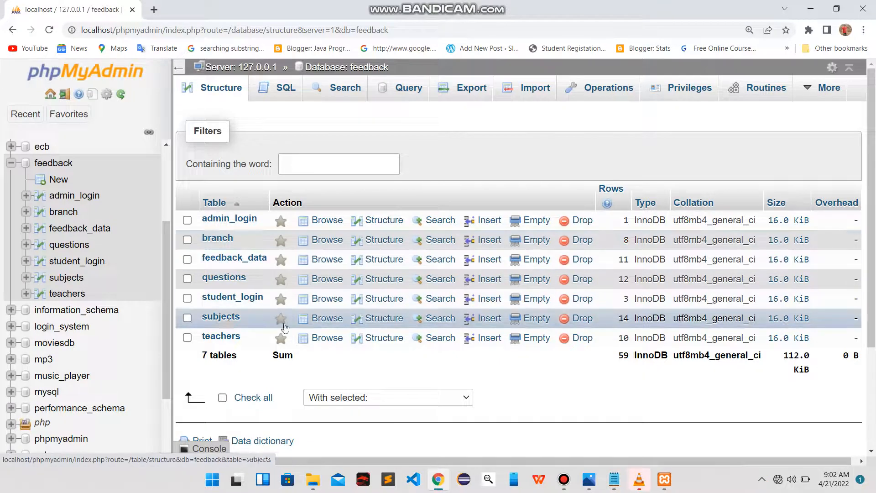
click(213, 317)
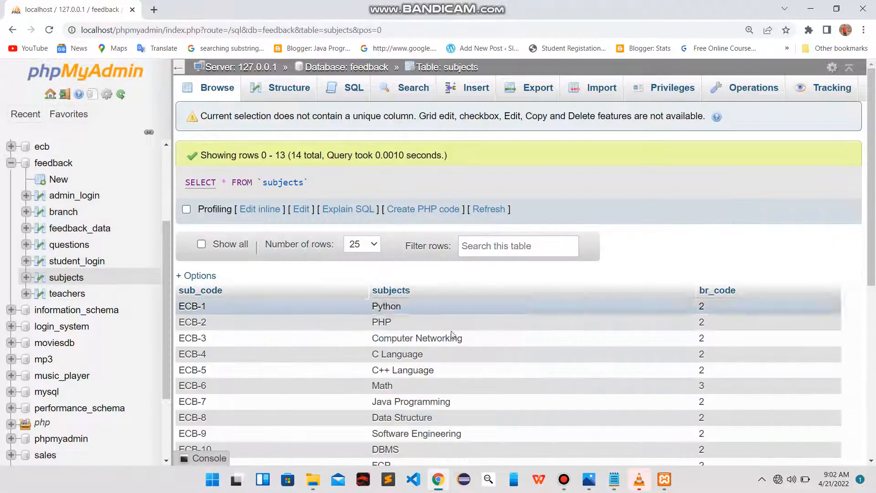
scroll(545, 182, down, 3)
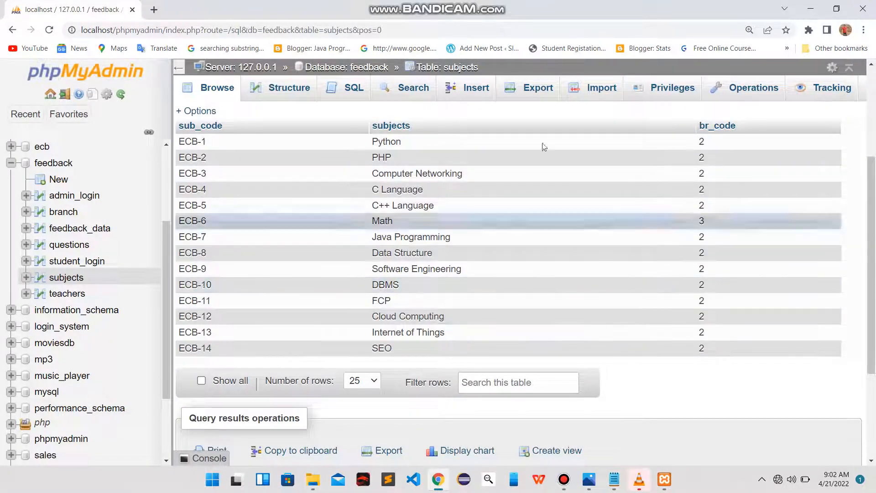
key(alt+Left)
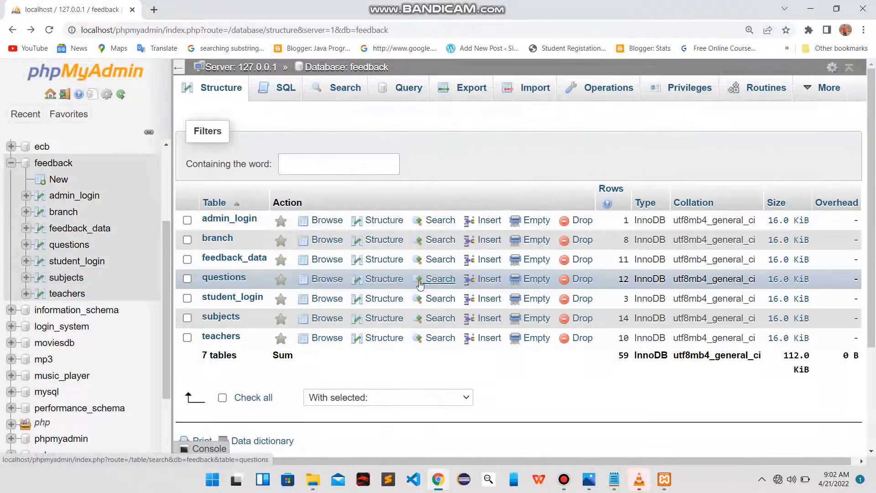
click(213, 239)
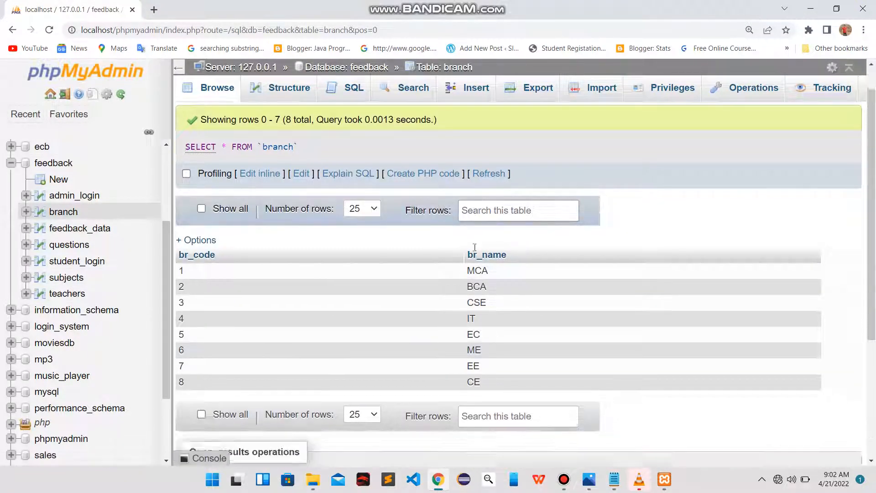
scroll(475, 248, down, 2)
Switch to Notepad and write "now i can open my table and data of the table." below the seventh instruction
key(alt+Tab)
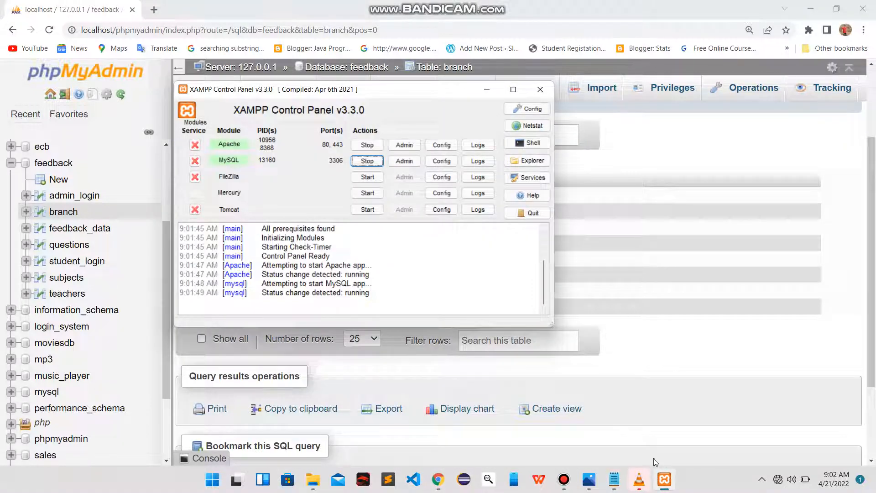
click(614, 479)
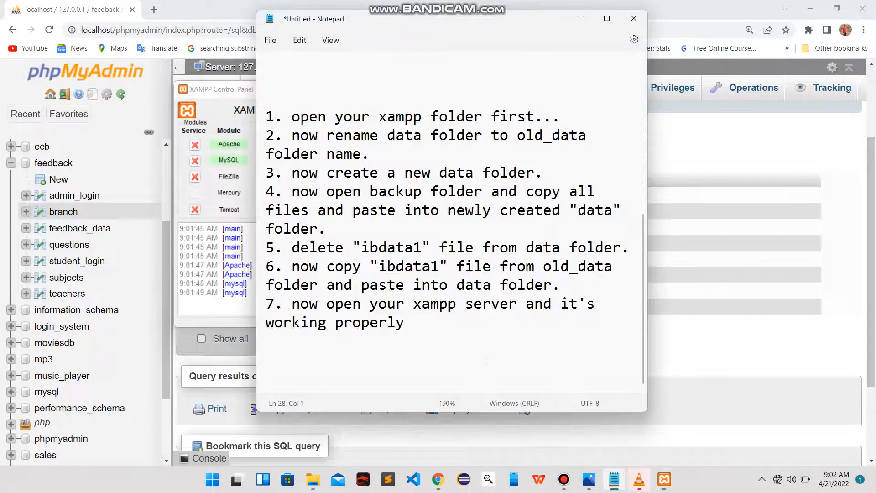
text(8)
key(BackSpace)
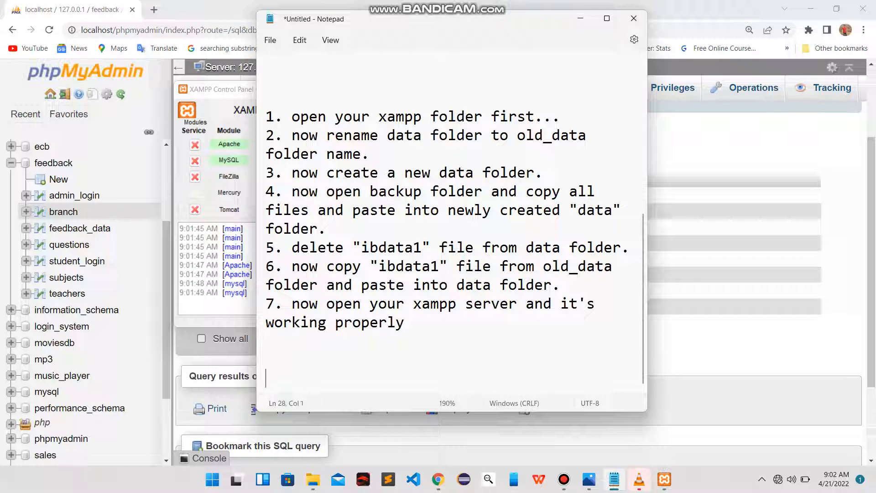
text(now i cam)
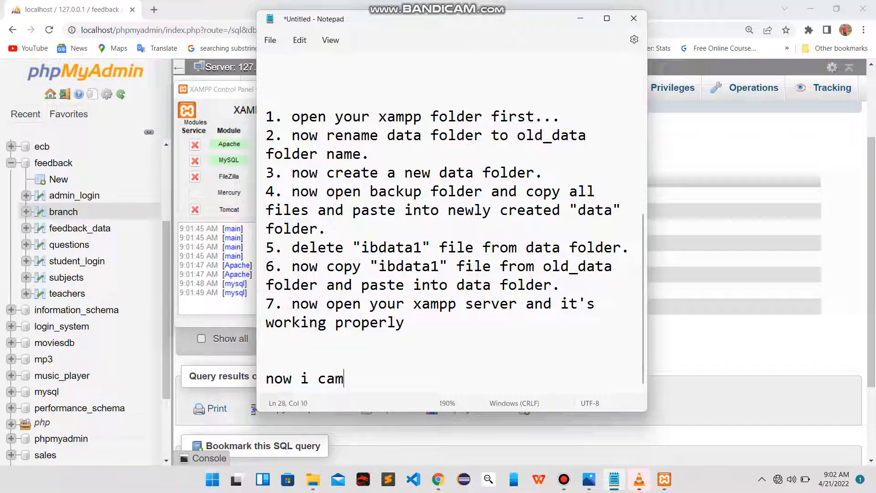
key(BackSpace)
text(n ope)
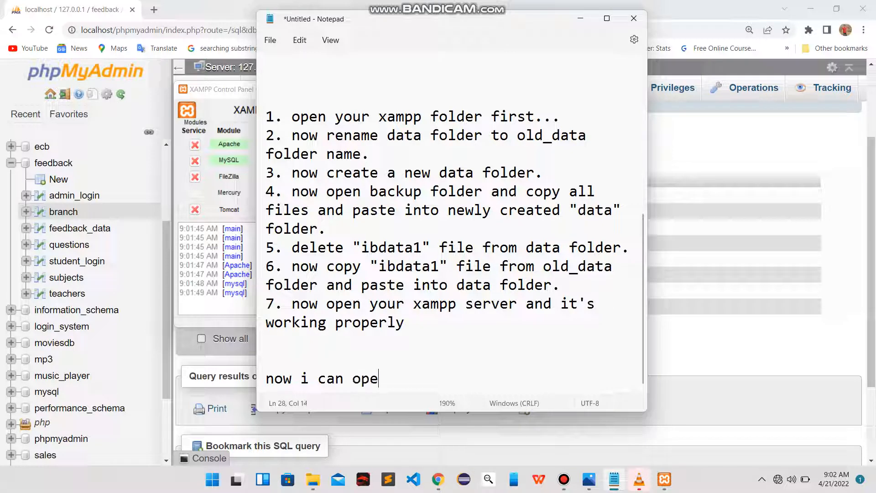
text(n my table)
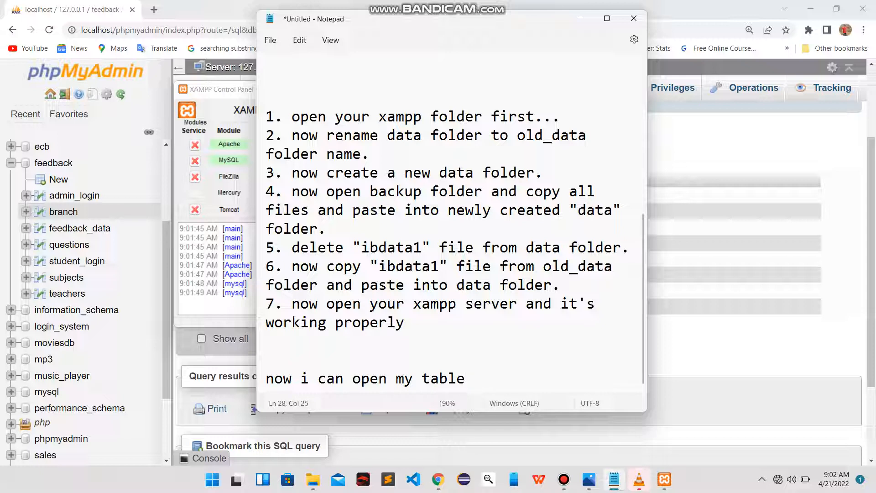
text(and)
text(f )
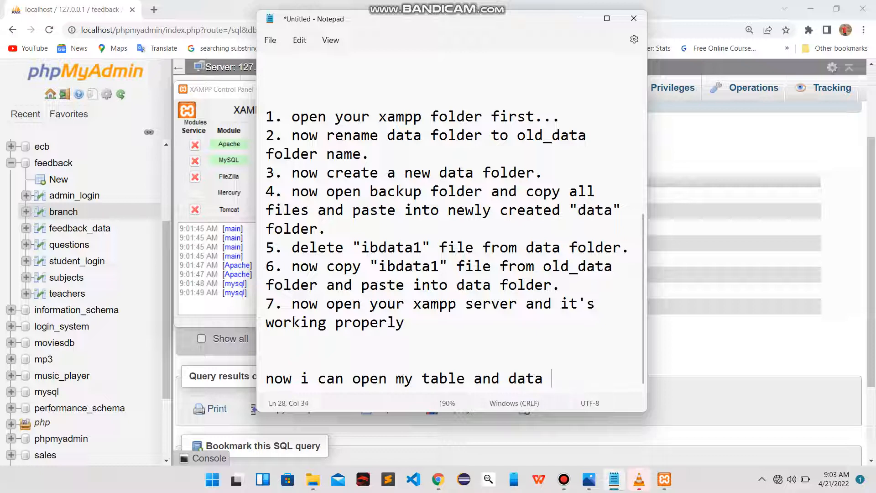
text(of the table)
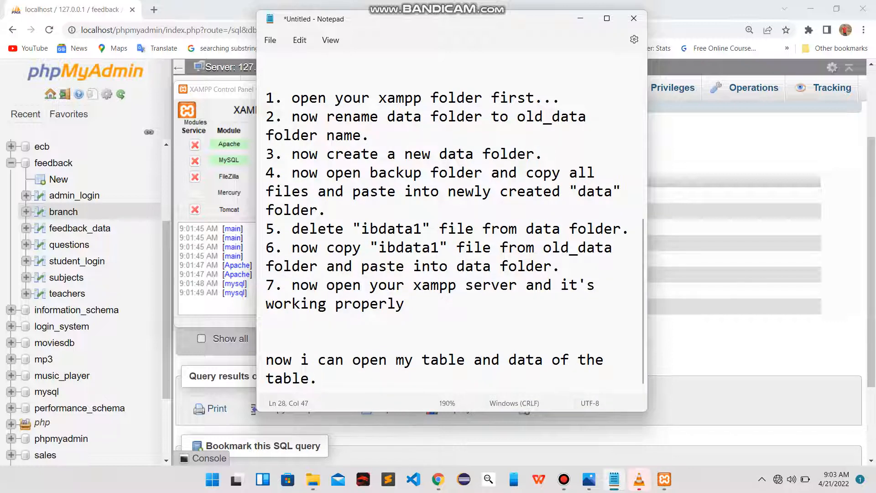
text(.)
Leave a blank line and add the closing line "Thank's for Watching..." to the notes
key(Return)
key(Return)
text(Than)
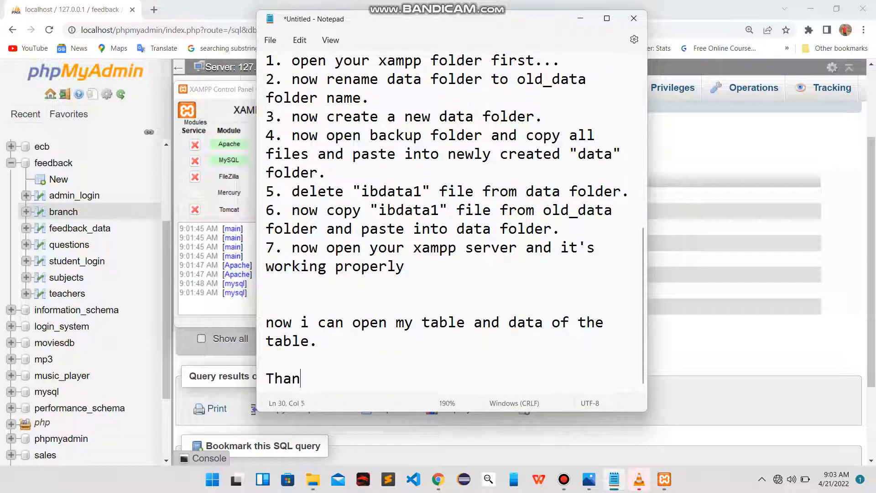
text(k's for Watching)
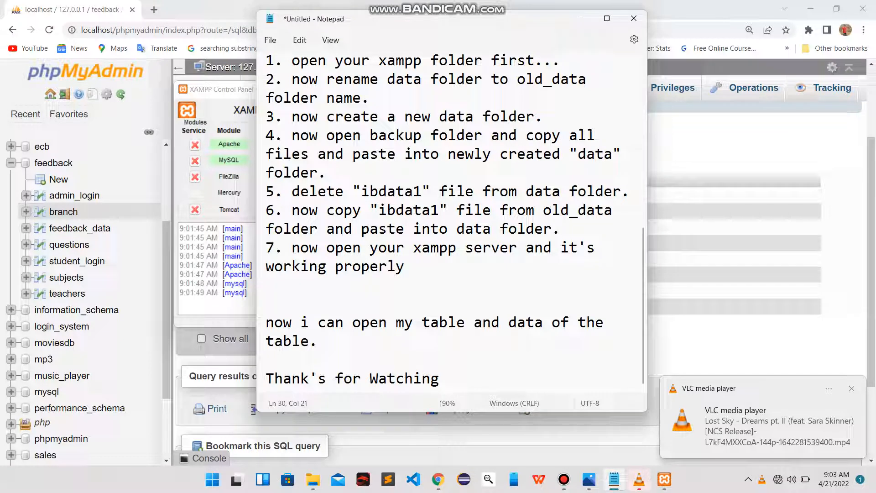
text(...)
Add the line "follow me for more queries......." under the thanks line, followed by four line breaks
key(Return)
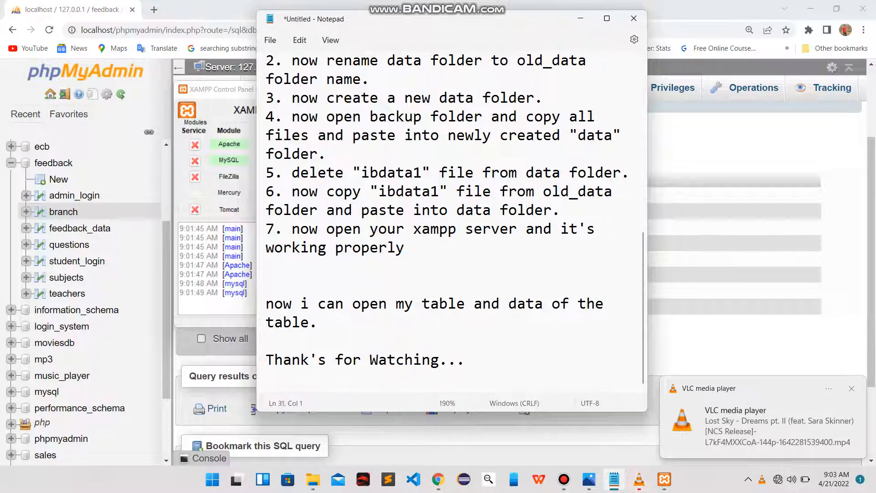
text(follow me)
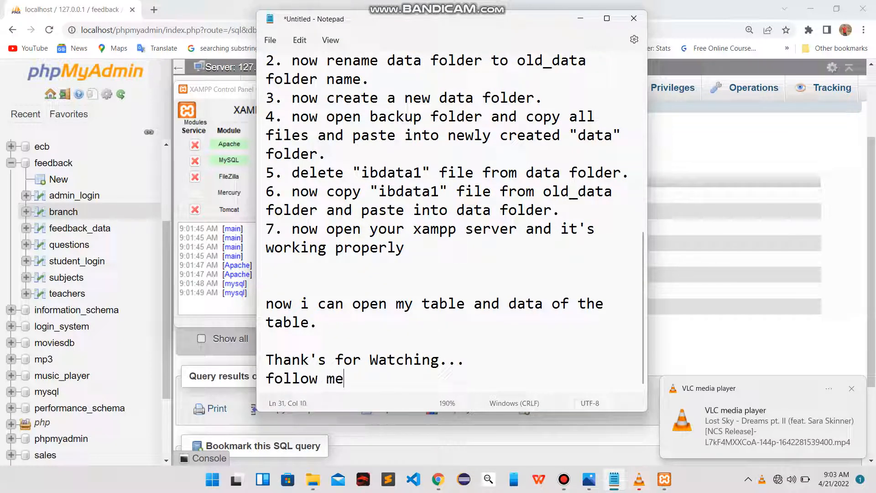
text( for)
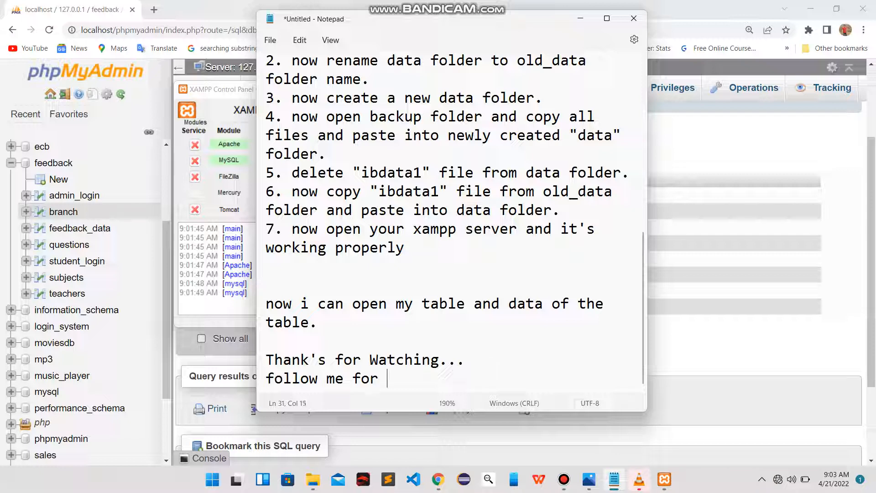
text( more que)
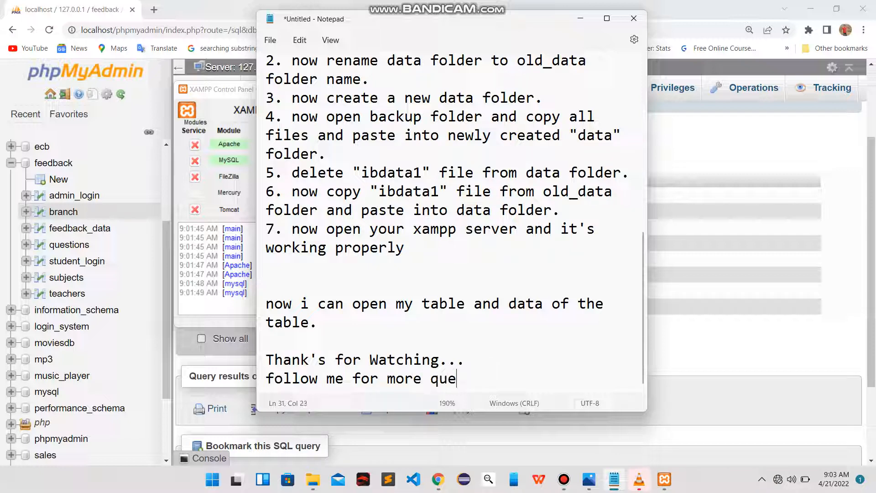
text(ries)
key(Return)
key(Return)
key(Return)
key(Return)
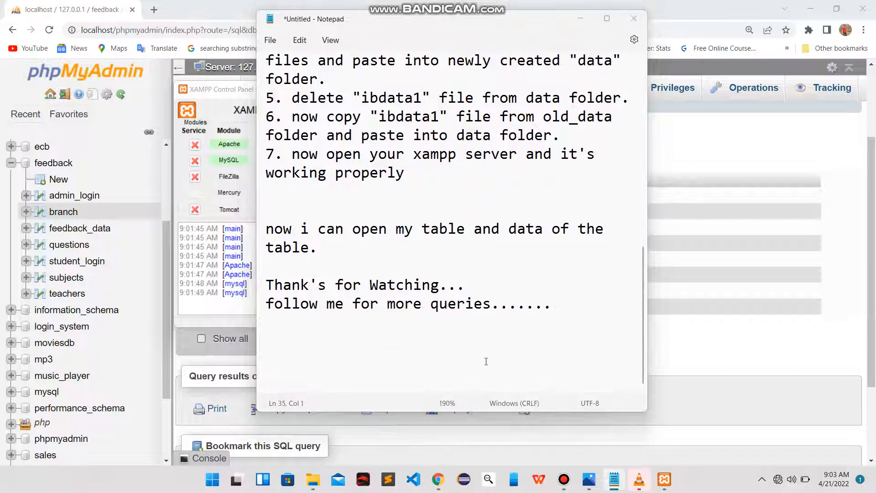
Return to phpMyAdmin in Chrome, open the contoh database and examine the records of its karyawan table
key(alt+Tab)
click(739, 136)
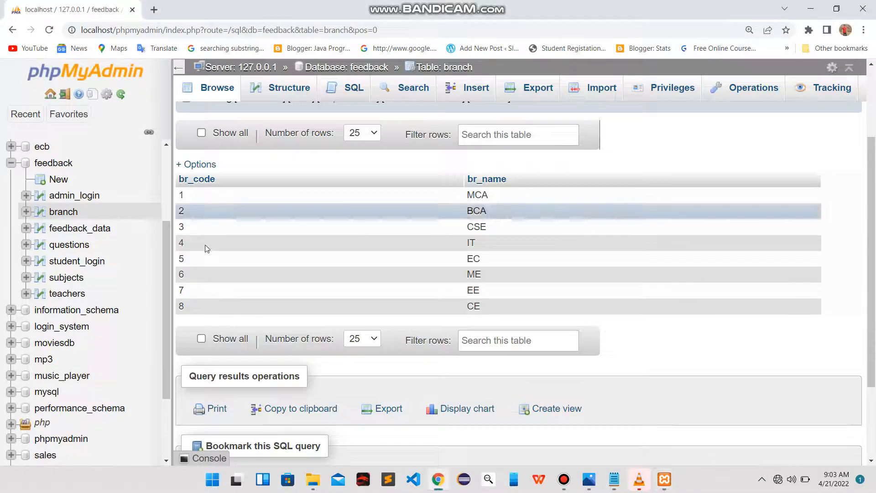
scroll(59, 347, down, 1)
scroll(59, 347, down, 2)
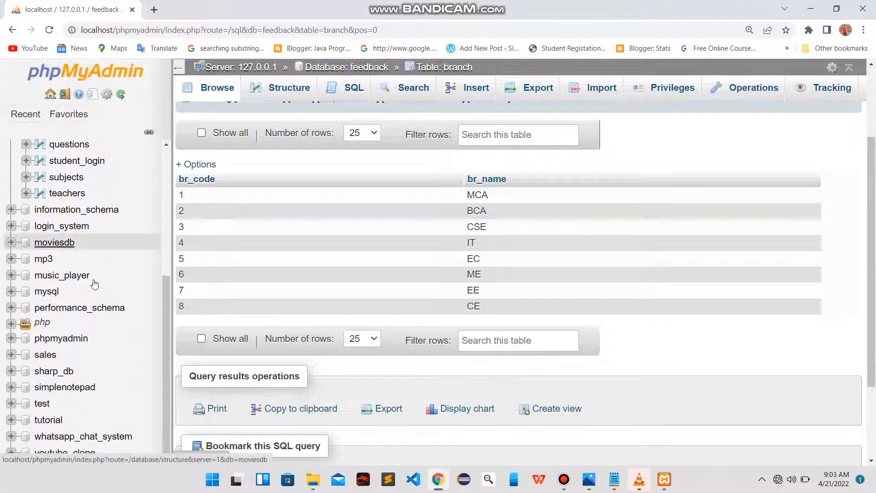
scroll(78, 244, up, 5)
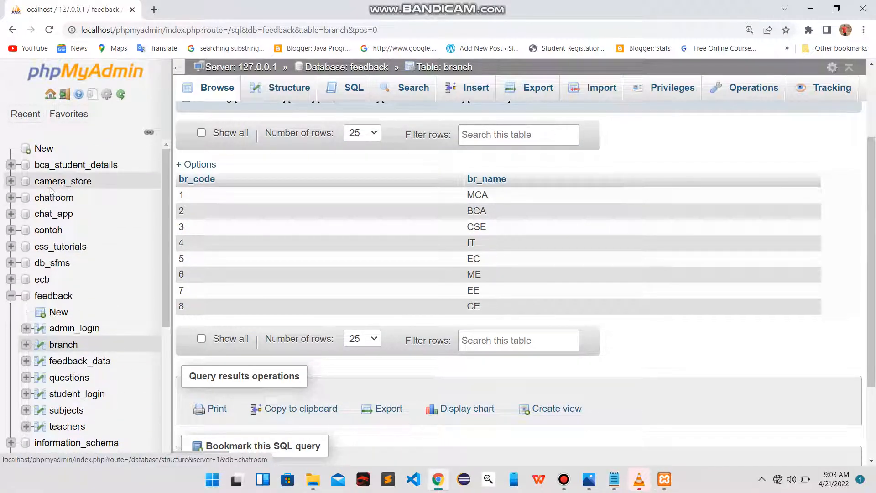
click(42, 234)
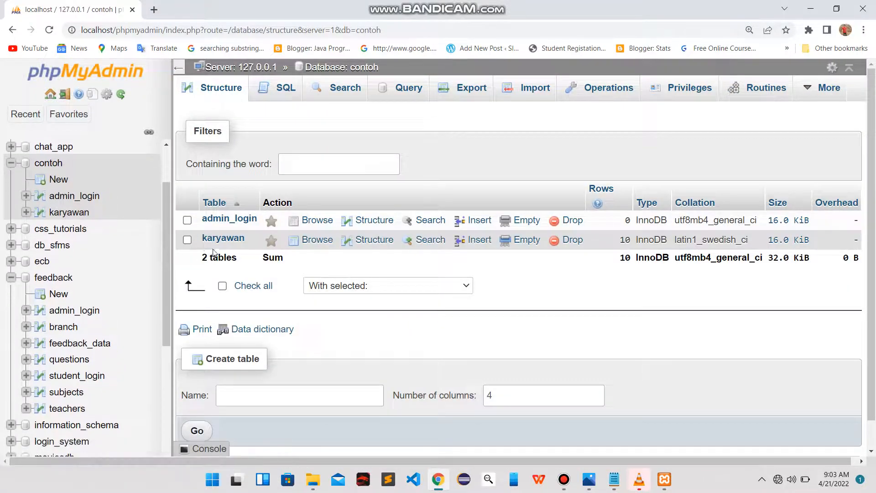
click(231, 238)
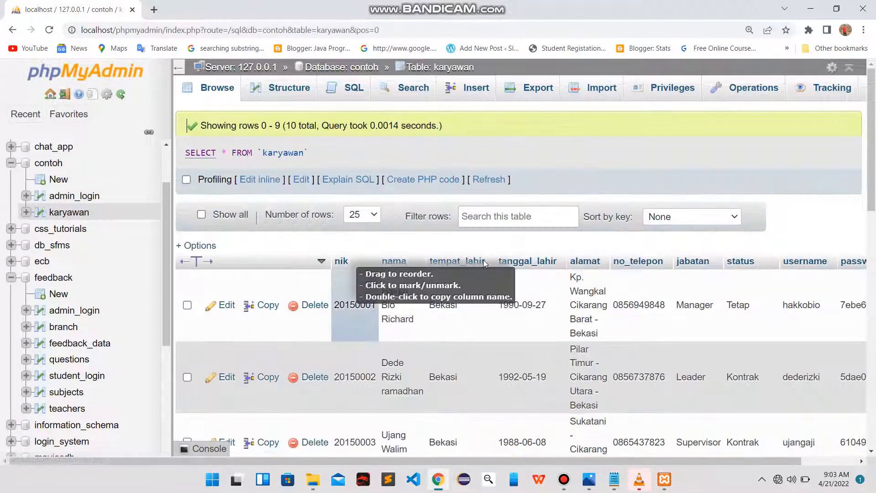
scroll(446, 294, down, 6)
scroll(447, 298, down, 1)
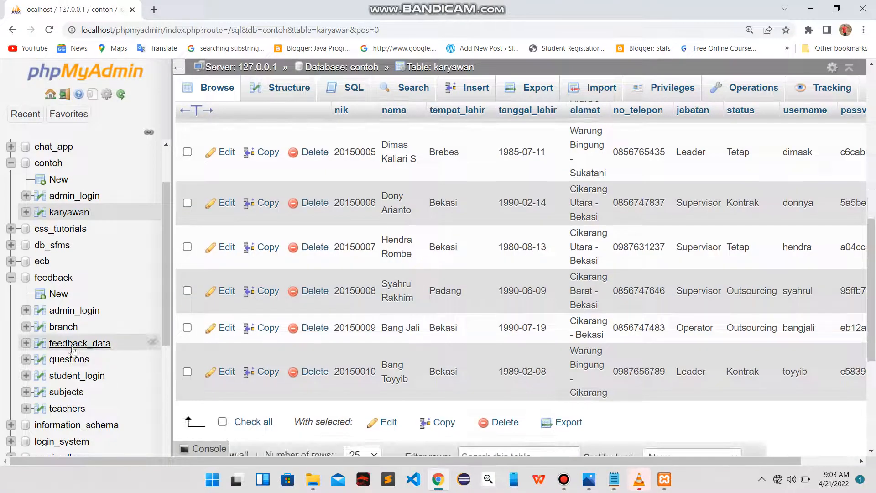
Open the chat_app database and look through all rows of its messages table
click(55, 146)
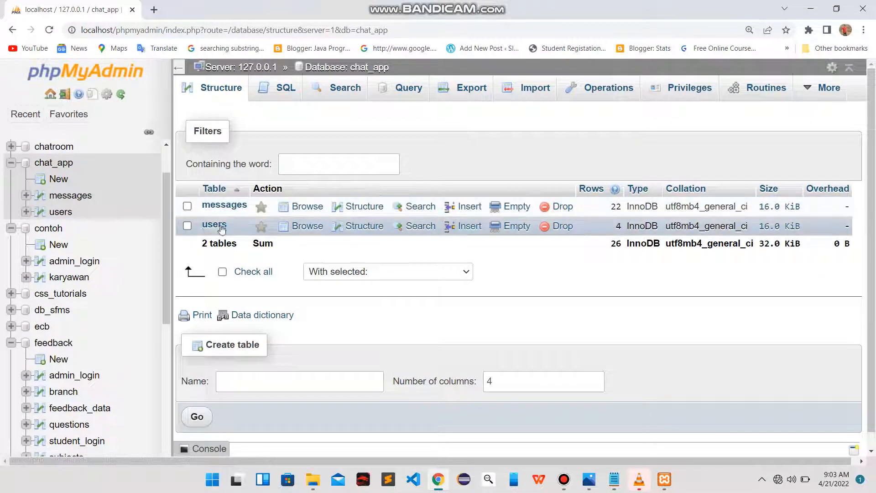
click(214, 204)
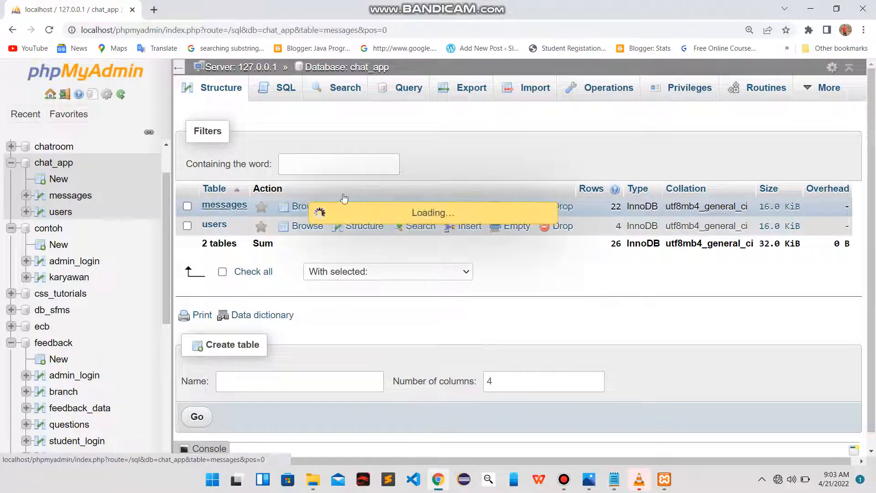
scroll(446, 373, down, 5)
scroll(446, 373, down, 3)
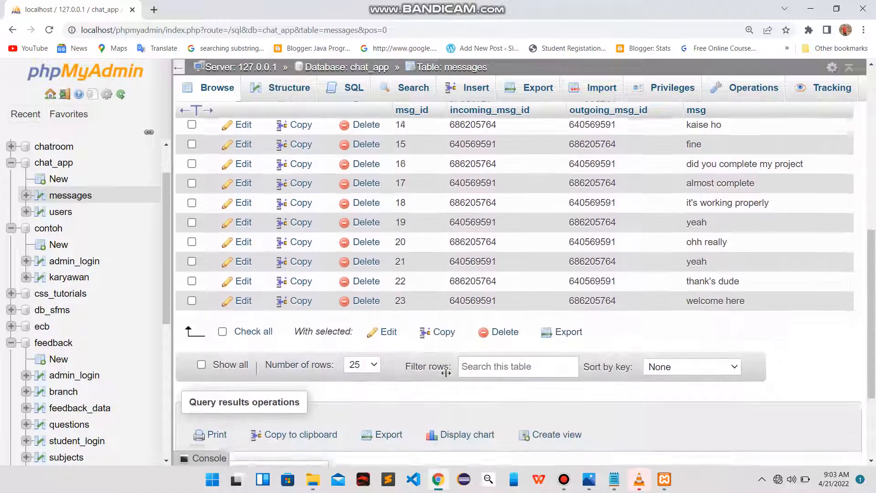
scroll(446, 373, up, 8)
scroll(446, 373, down, 10)
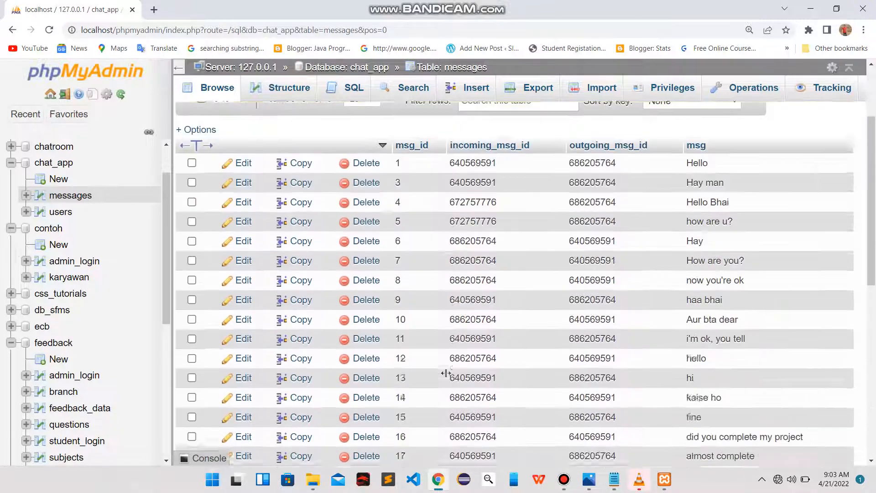
Switch to Notepad, add "Thanks..." below the closing lines and show the desktop
key(alt+Tab)
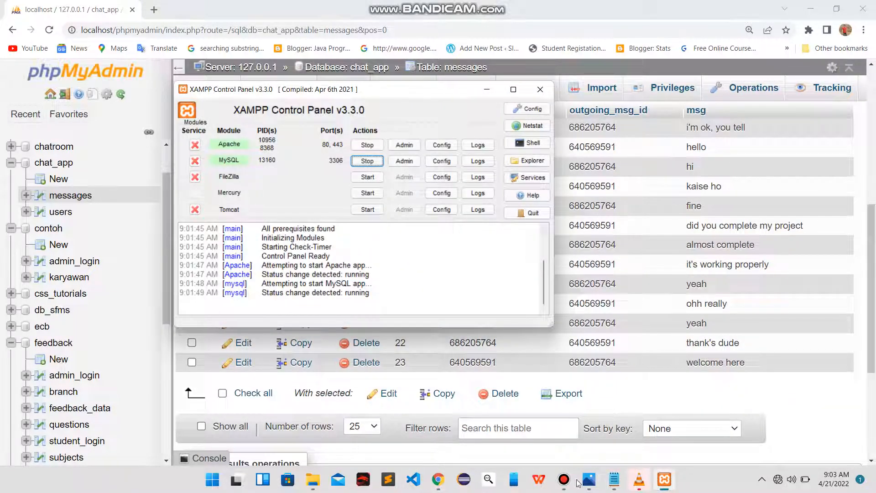
click(614, 479)
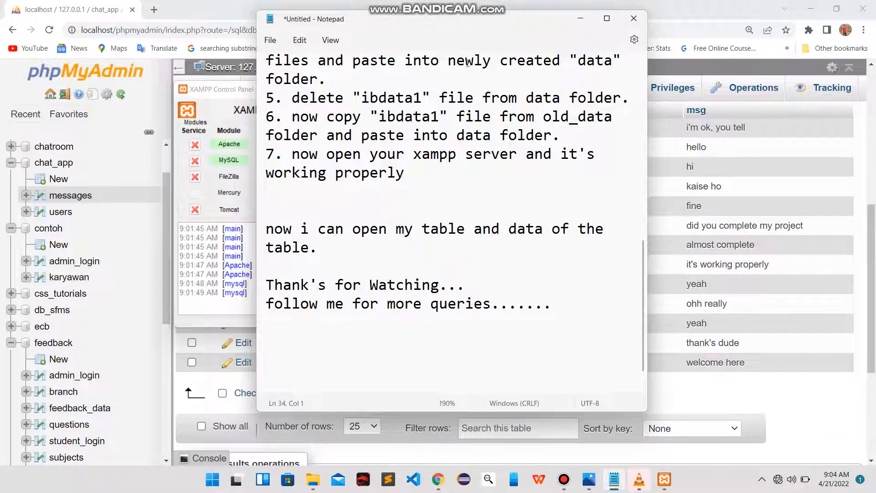
text(Thanks...)
key(super+d)
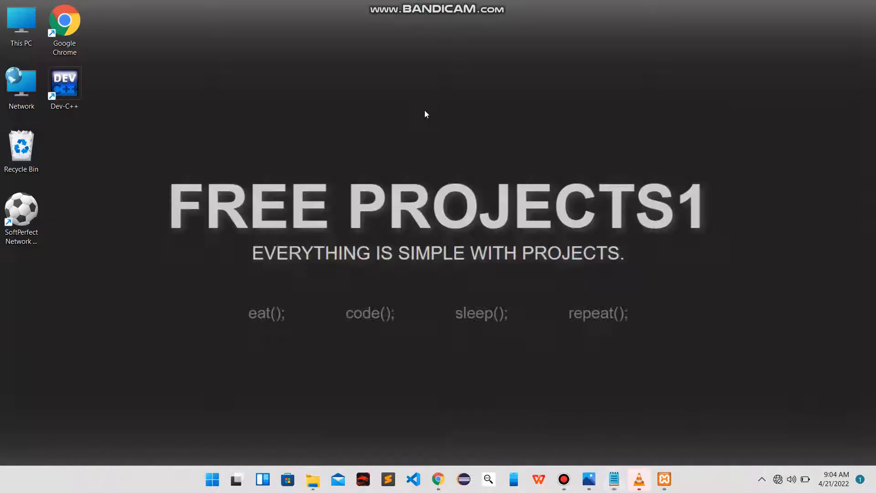